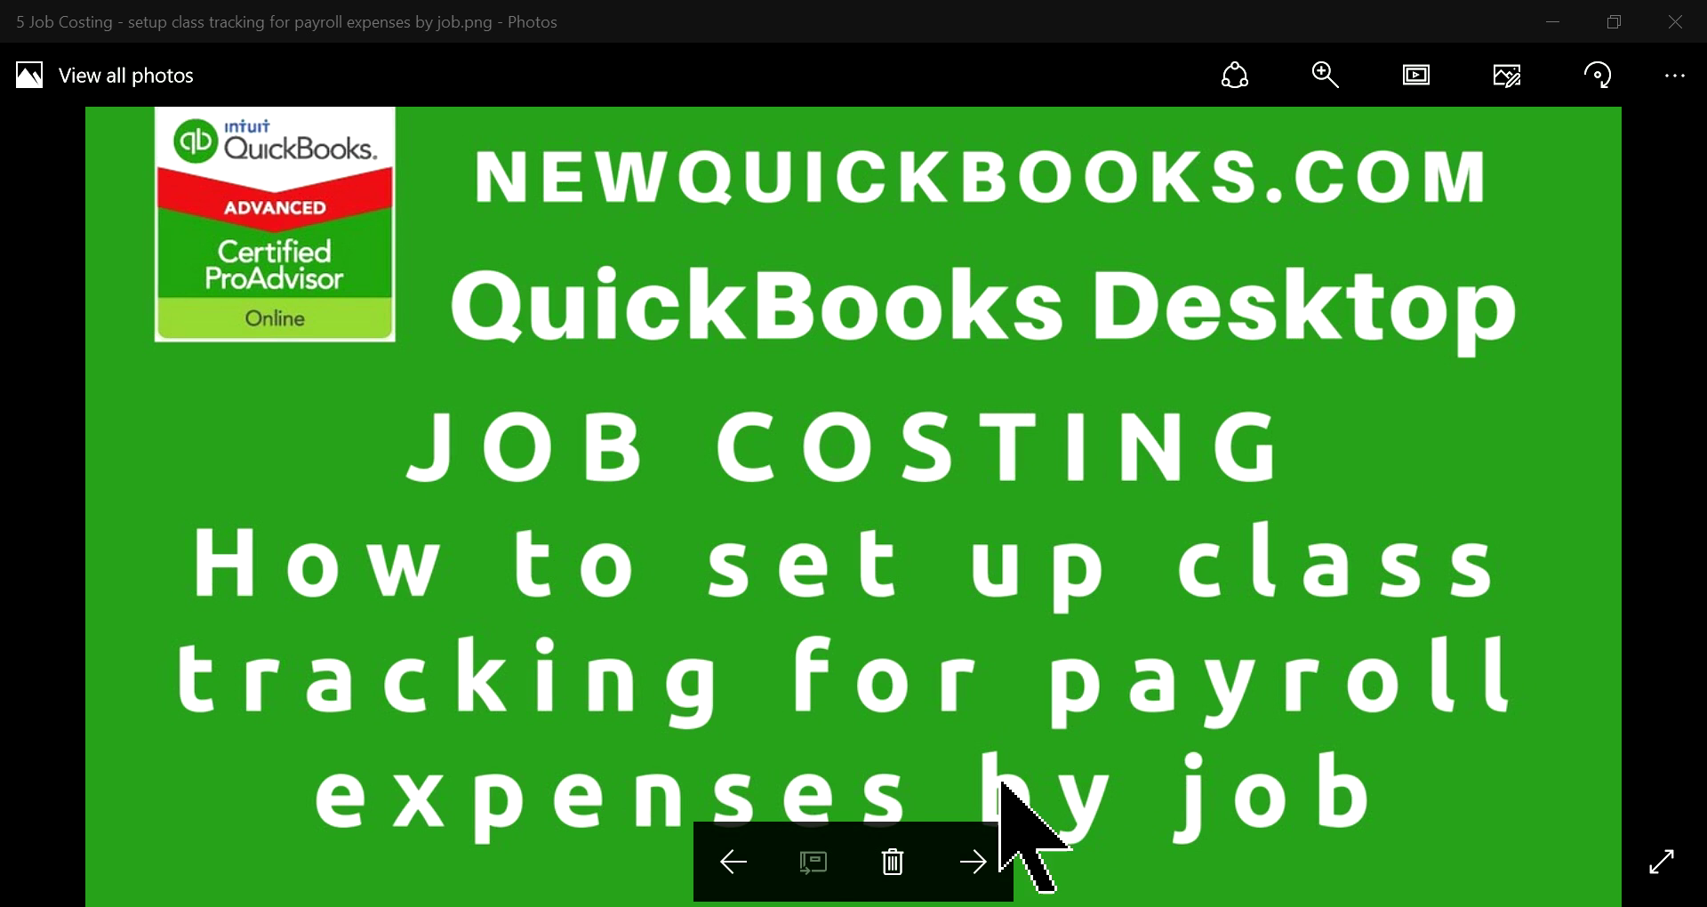
Step: Browse the job costing title images from the chart of accounts slide to the payroll class tracking slide
left_click(731, 864)
left_click(730, 864)
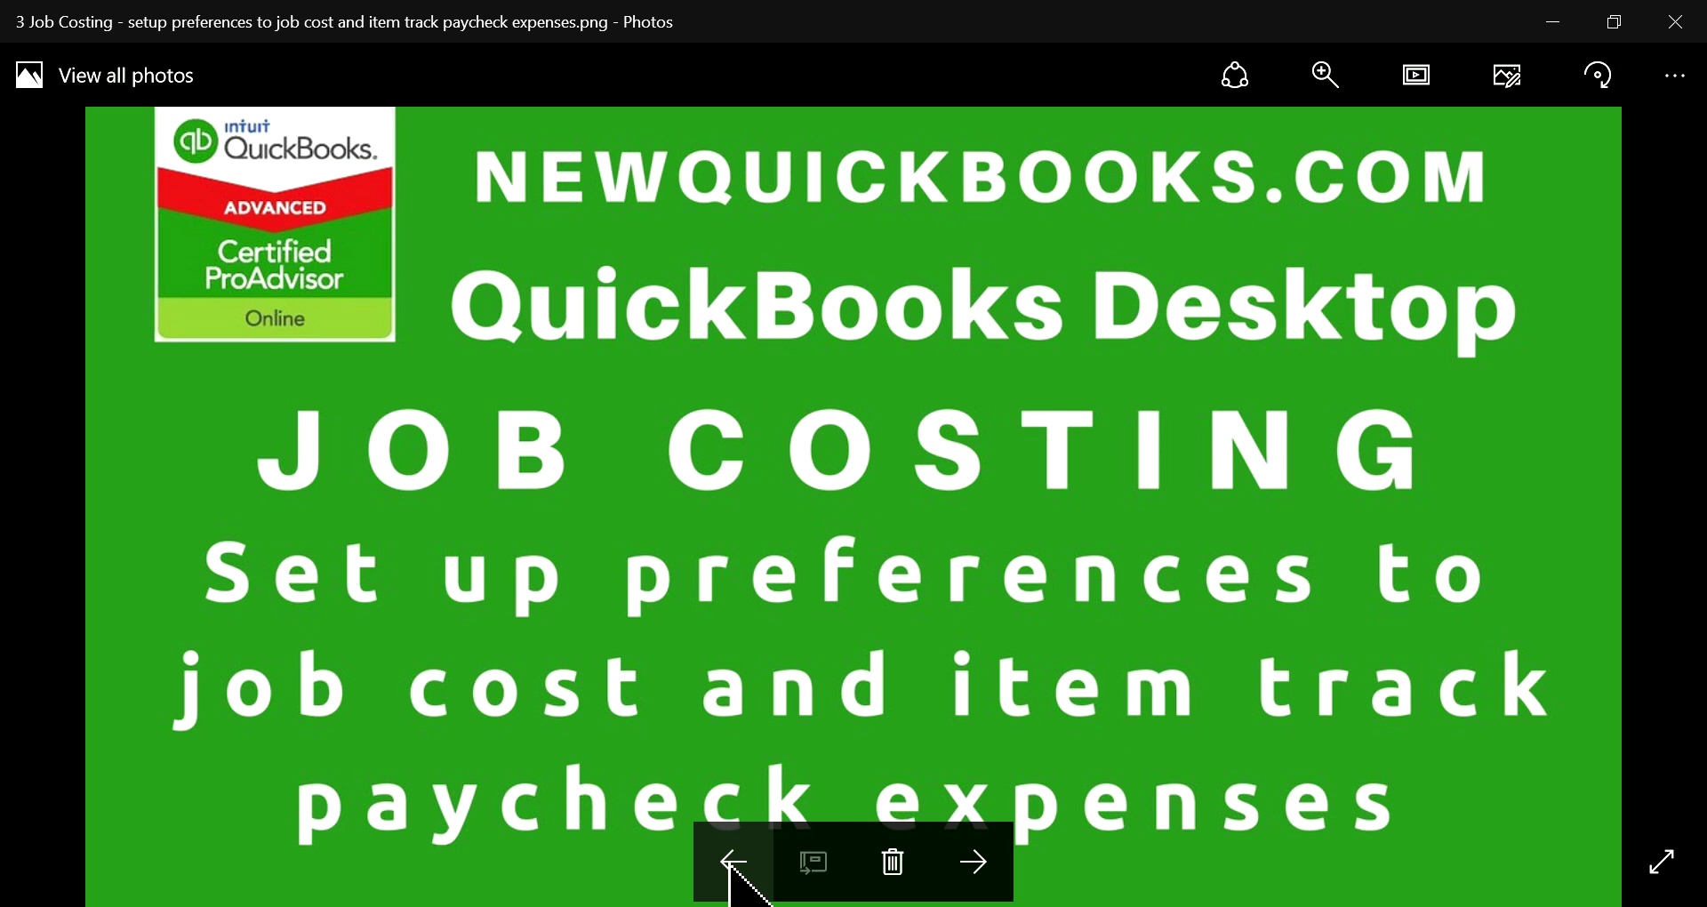
left_click(731, 863)
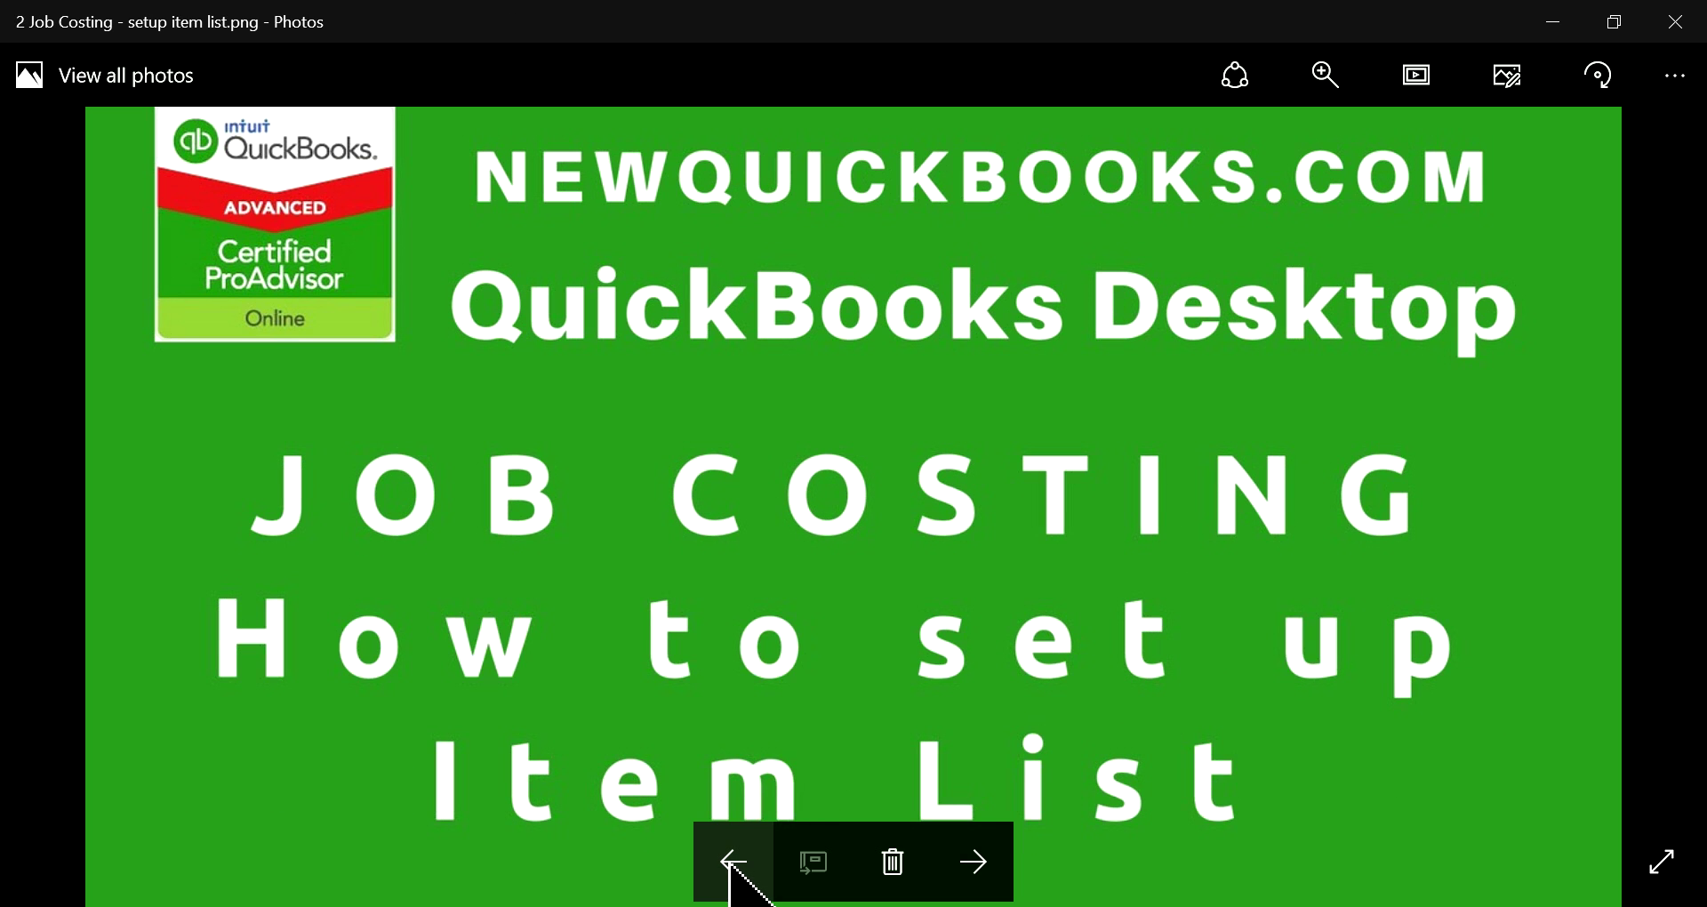
left_click(731, 862)
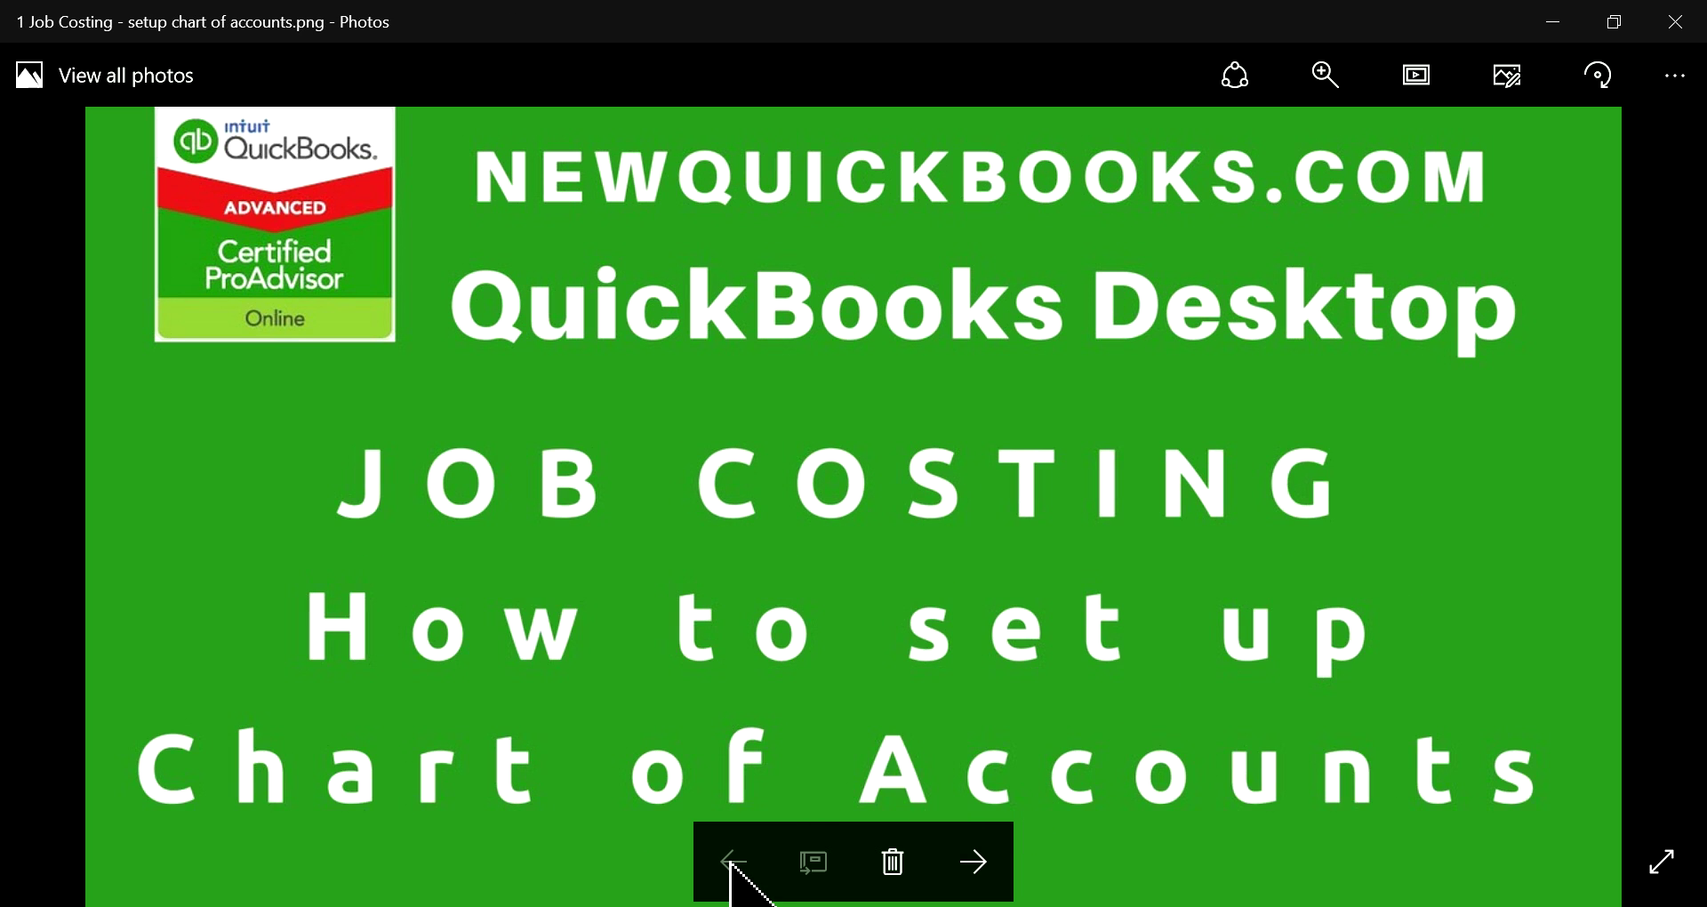
left_click(977, 873)
left_click(977, 873)
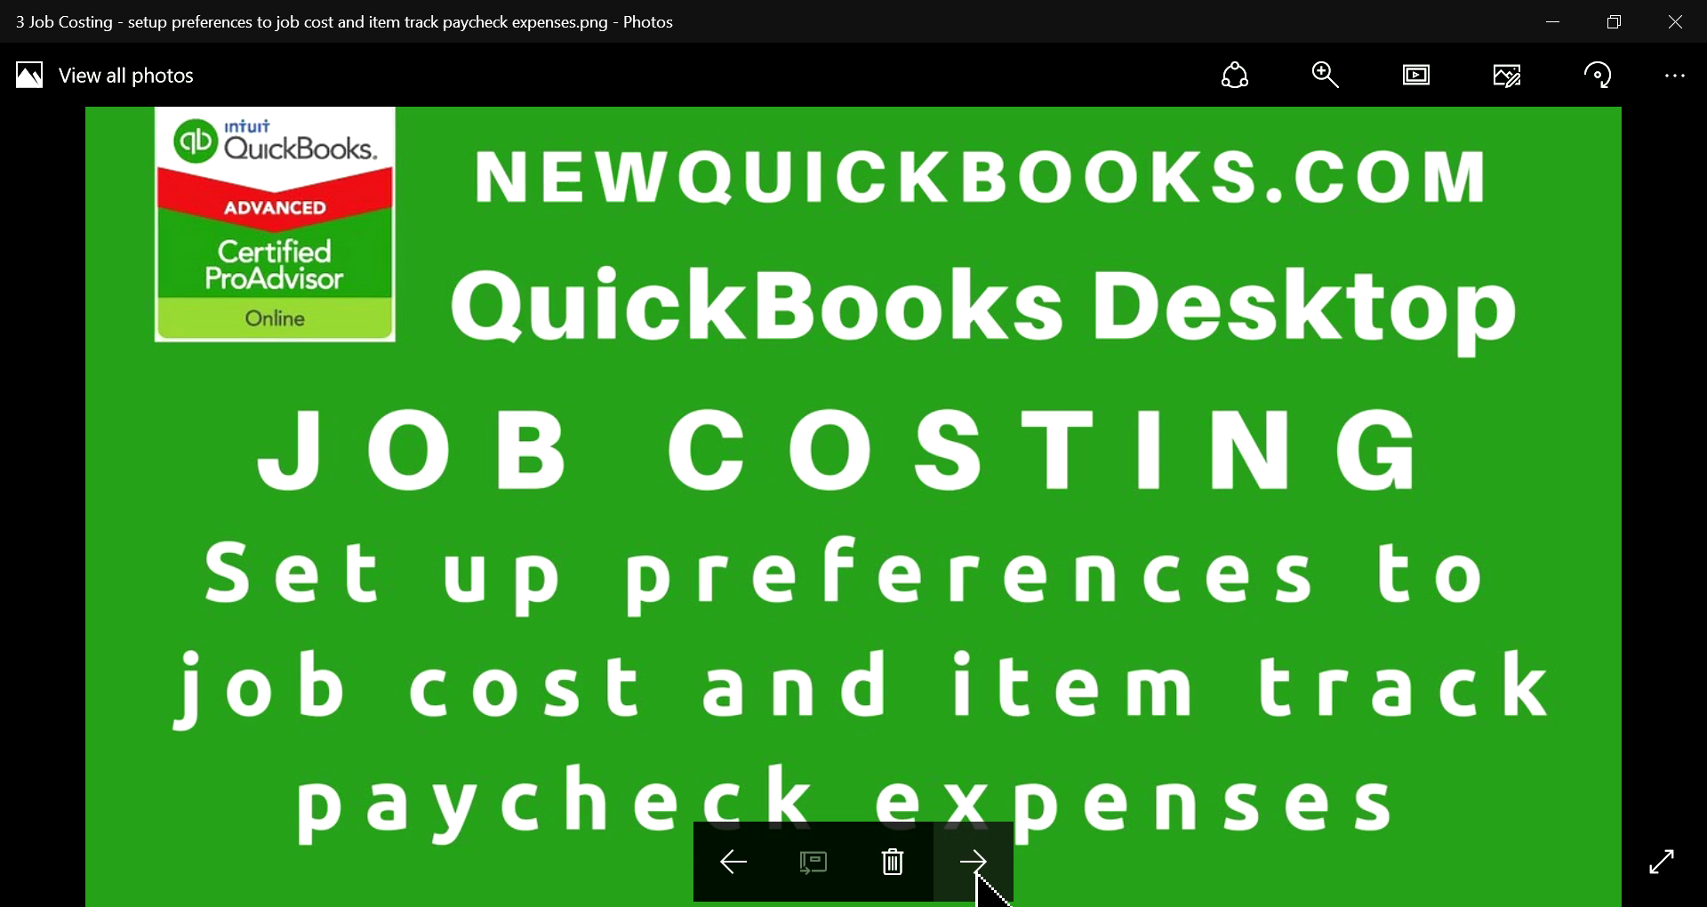
left_click(975, 861)
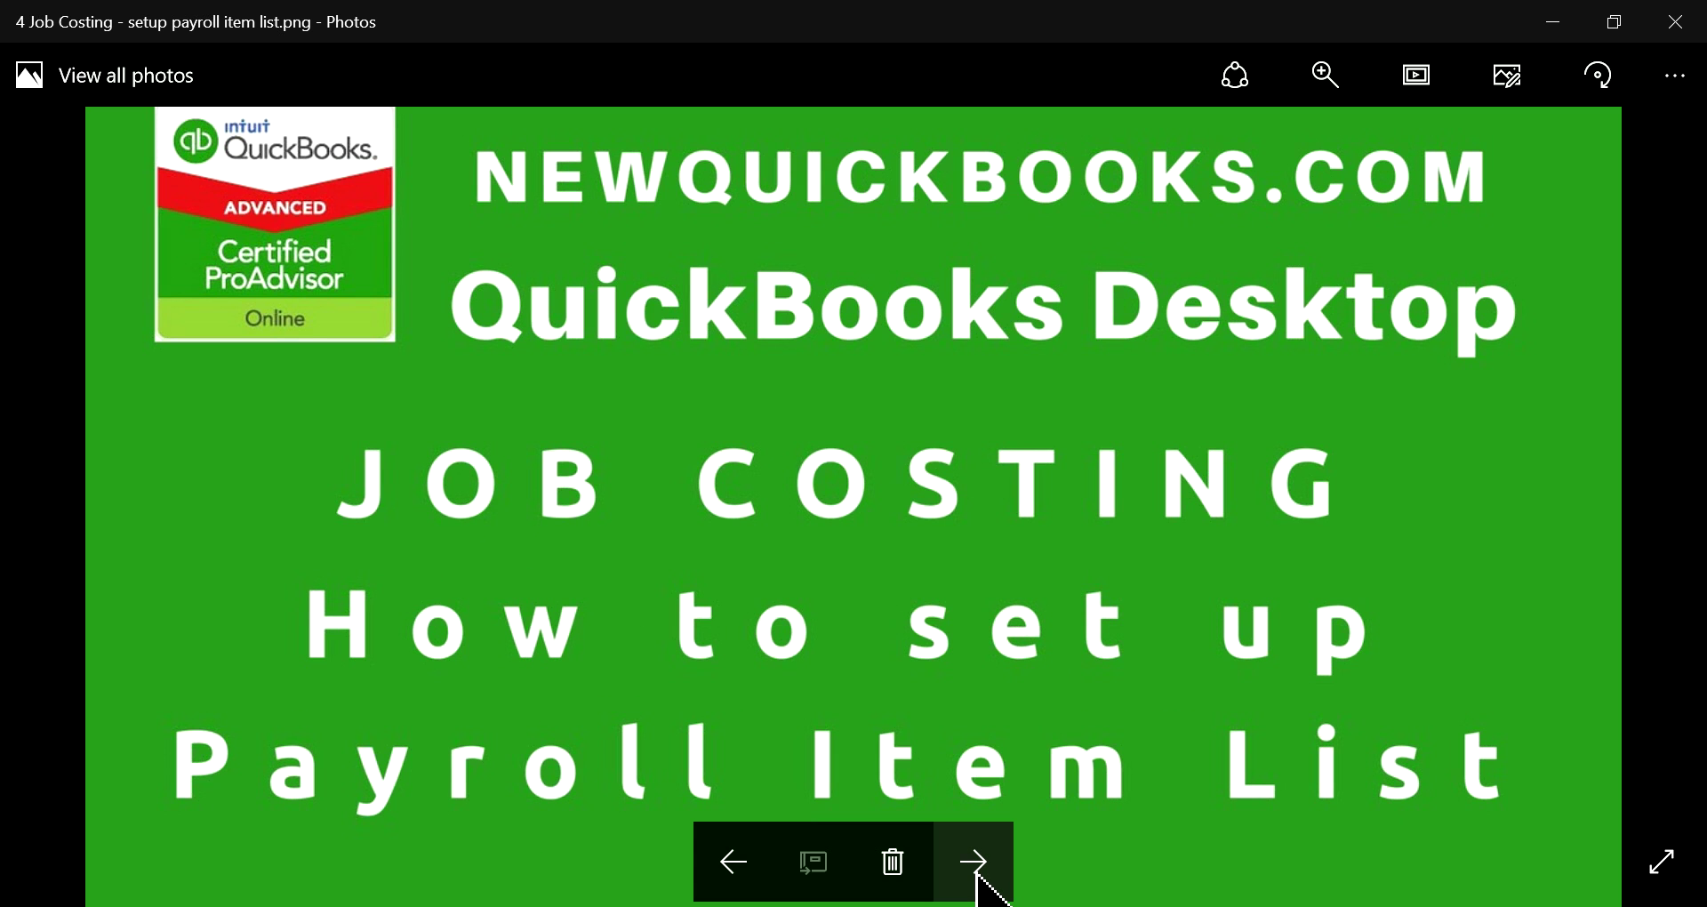
left_click(975, 861)
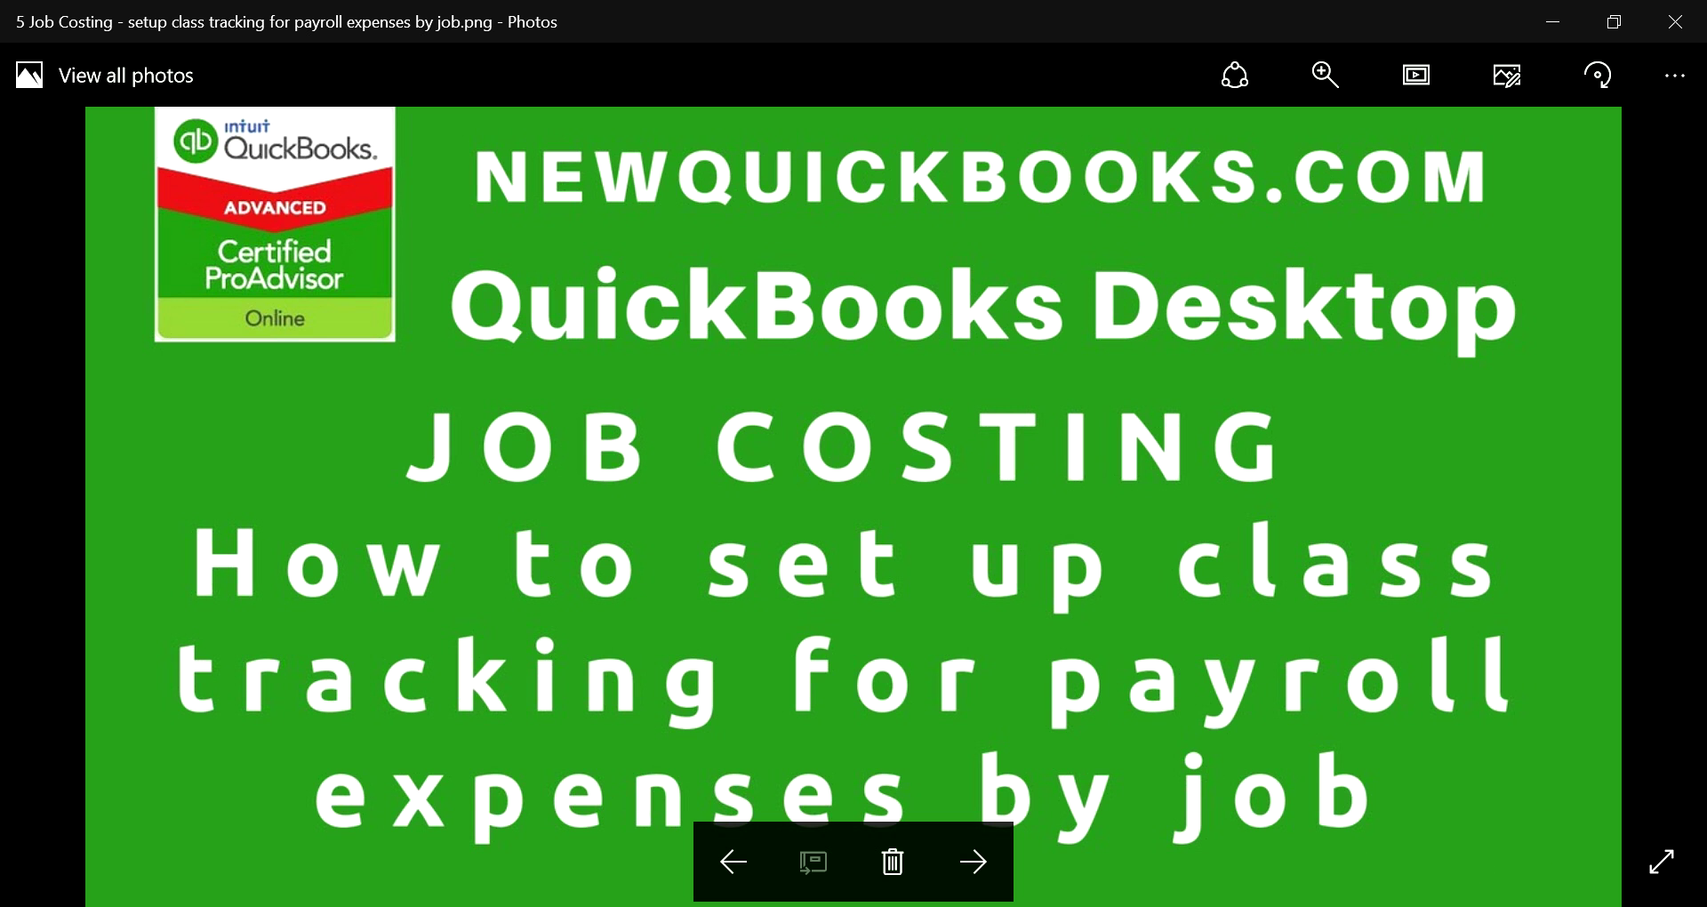
Step: Switch to the Sample Quality-Built Construction file in QuickBooks and review the class tracking settings in the Accounting company preferences
mouse_move(1160, 904)
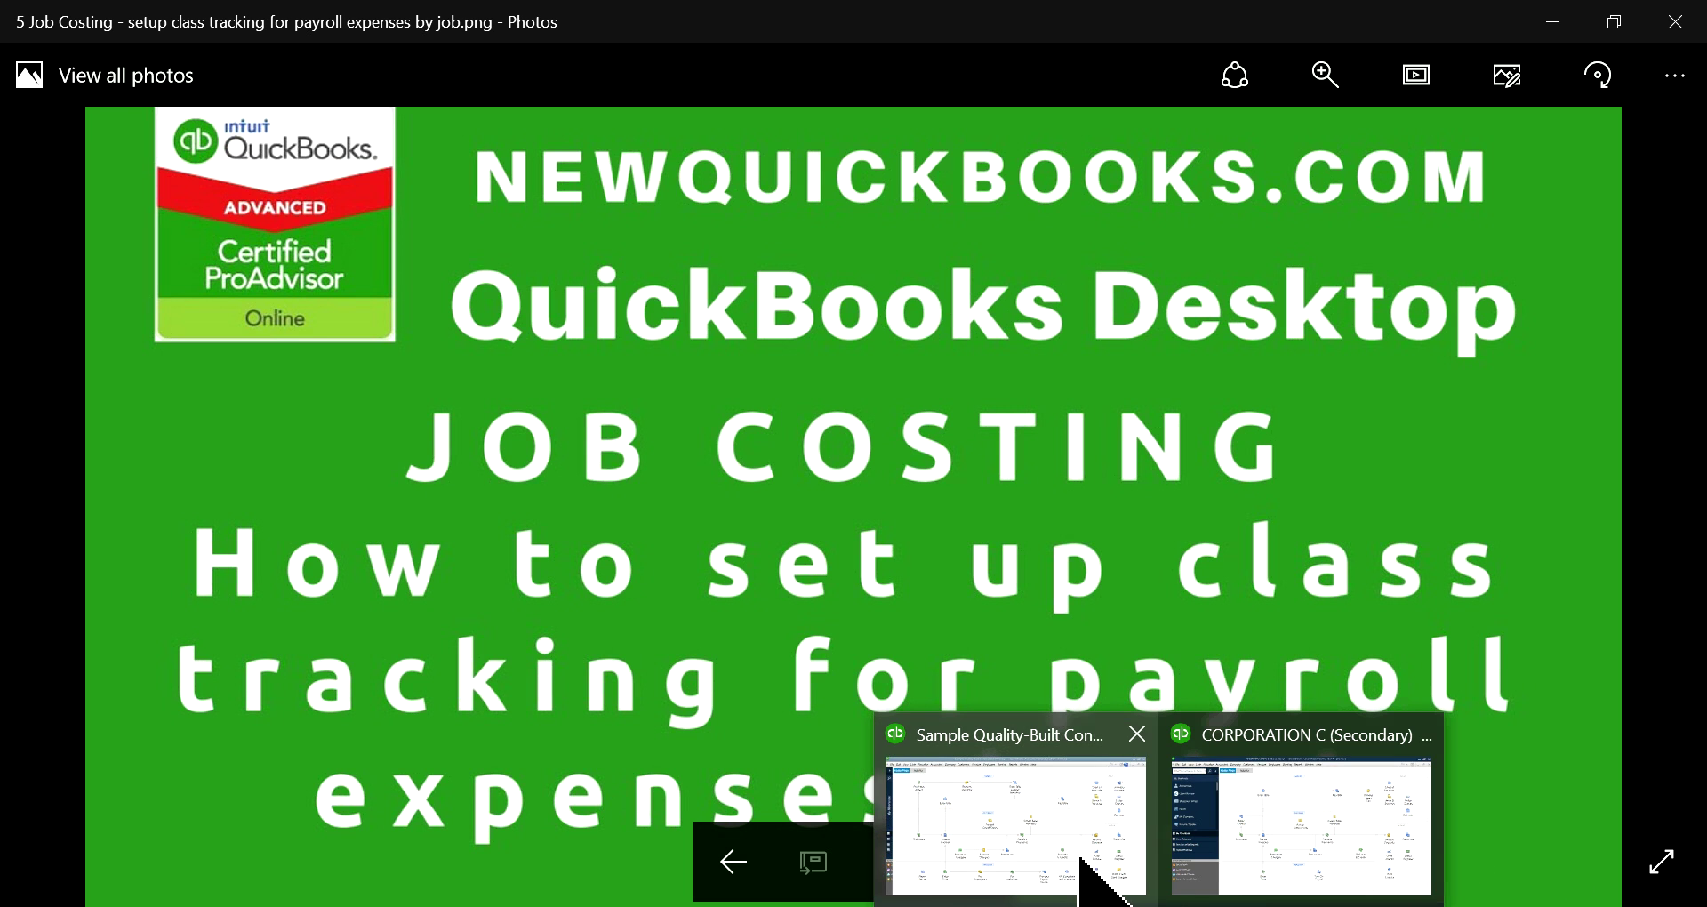
left_click(1093, 878)
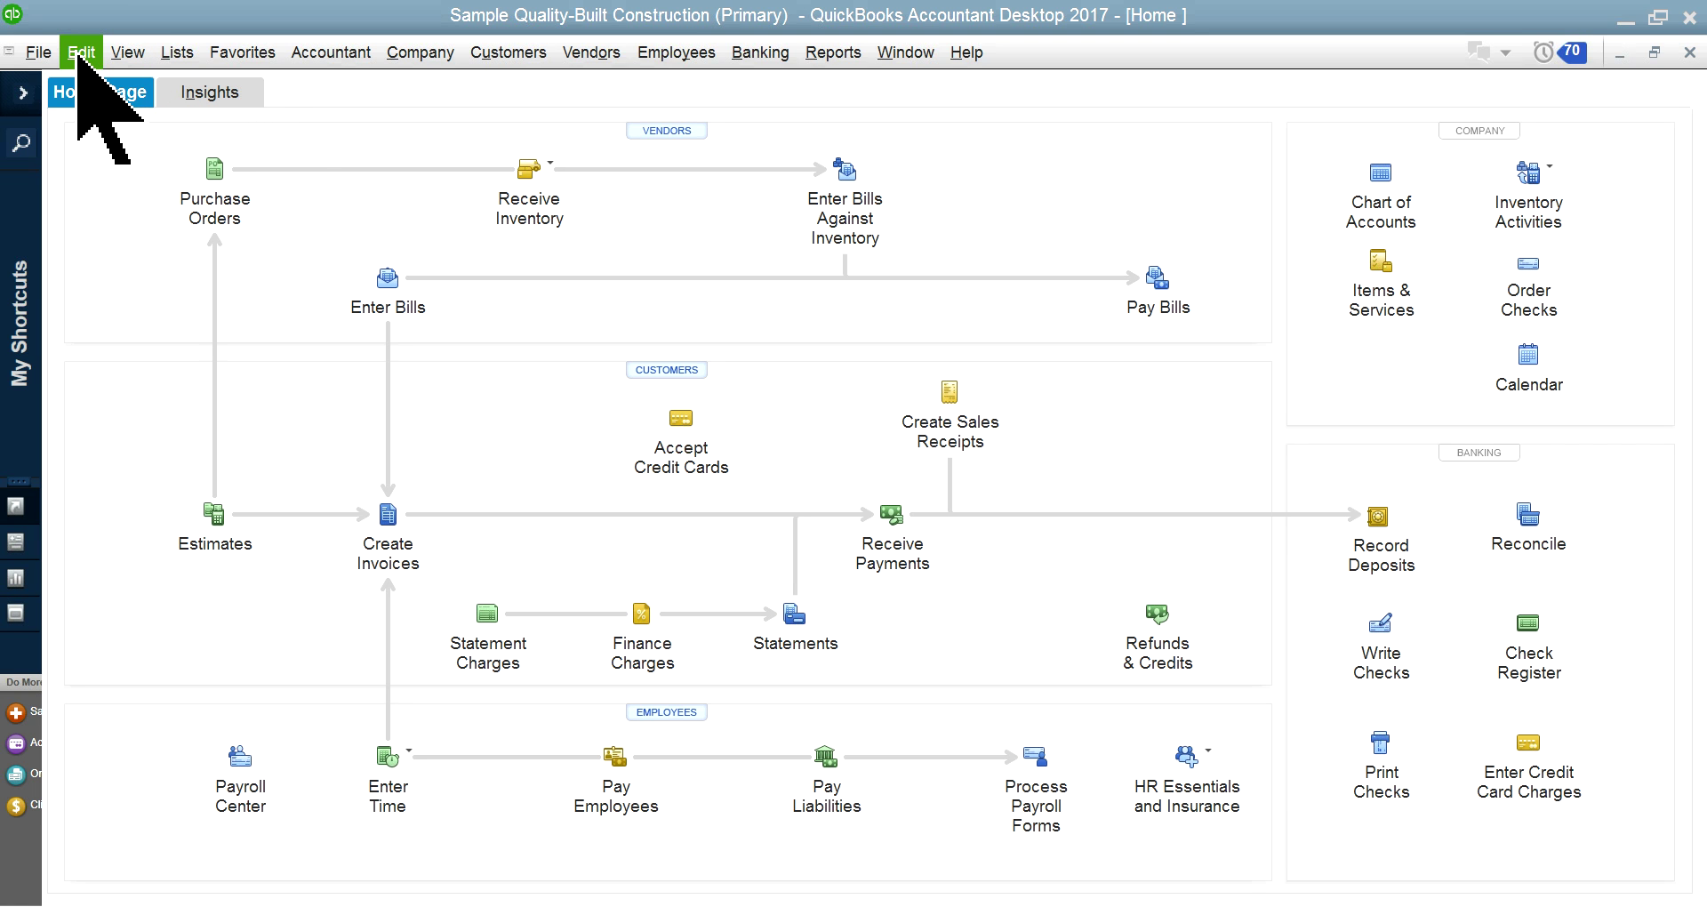
left_click(80, 55)
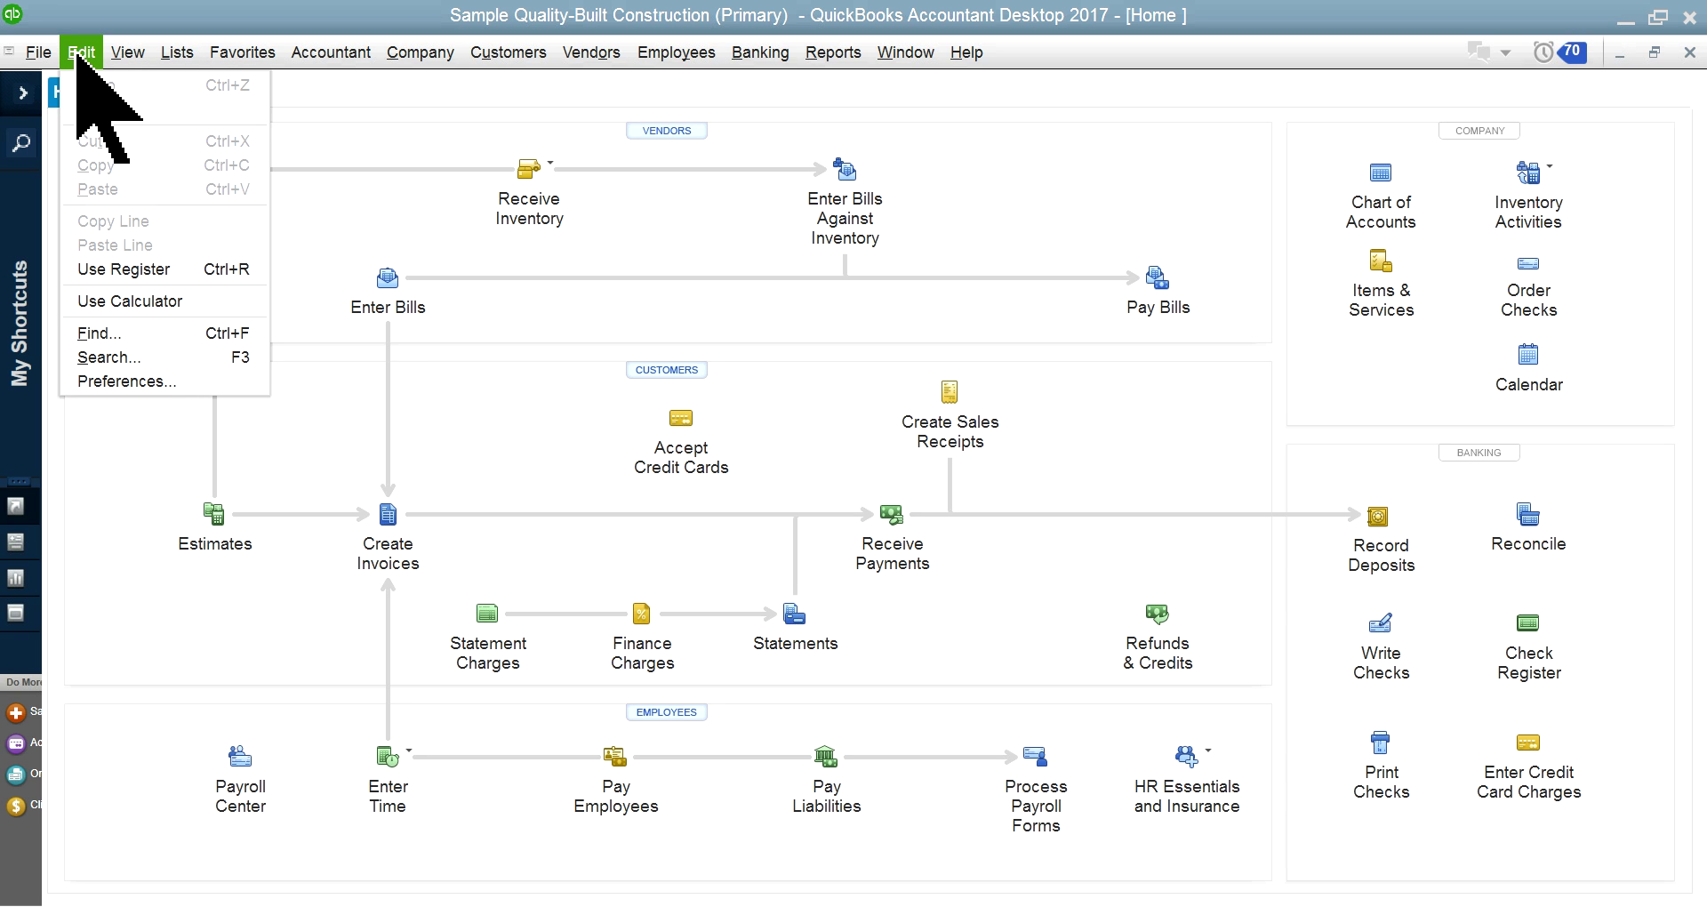
left_click(124, 380)
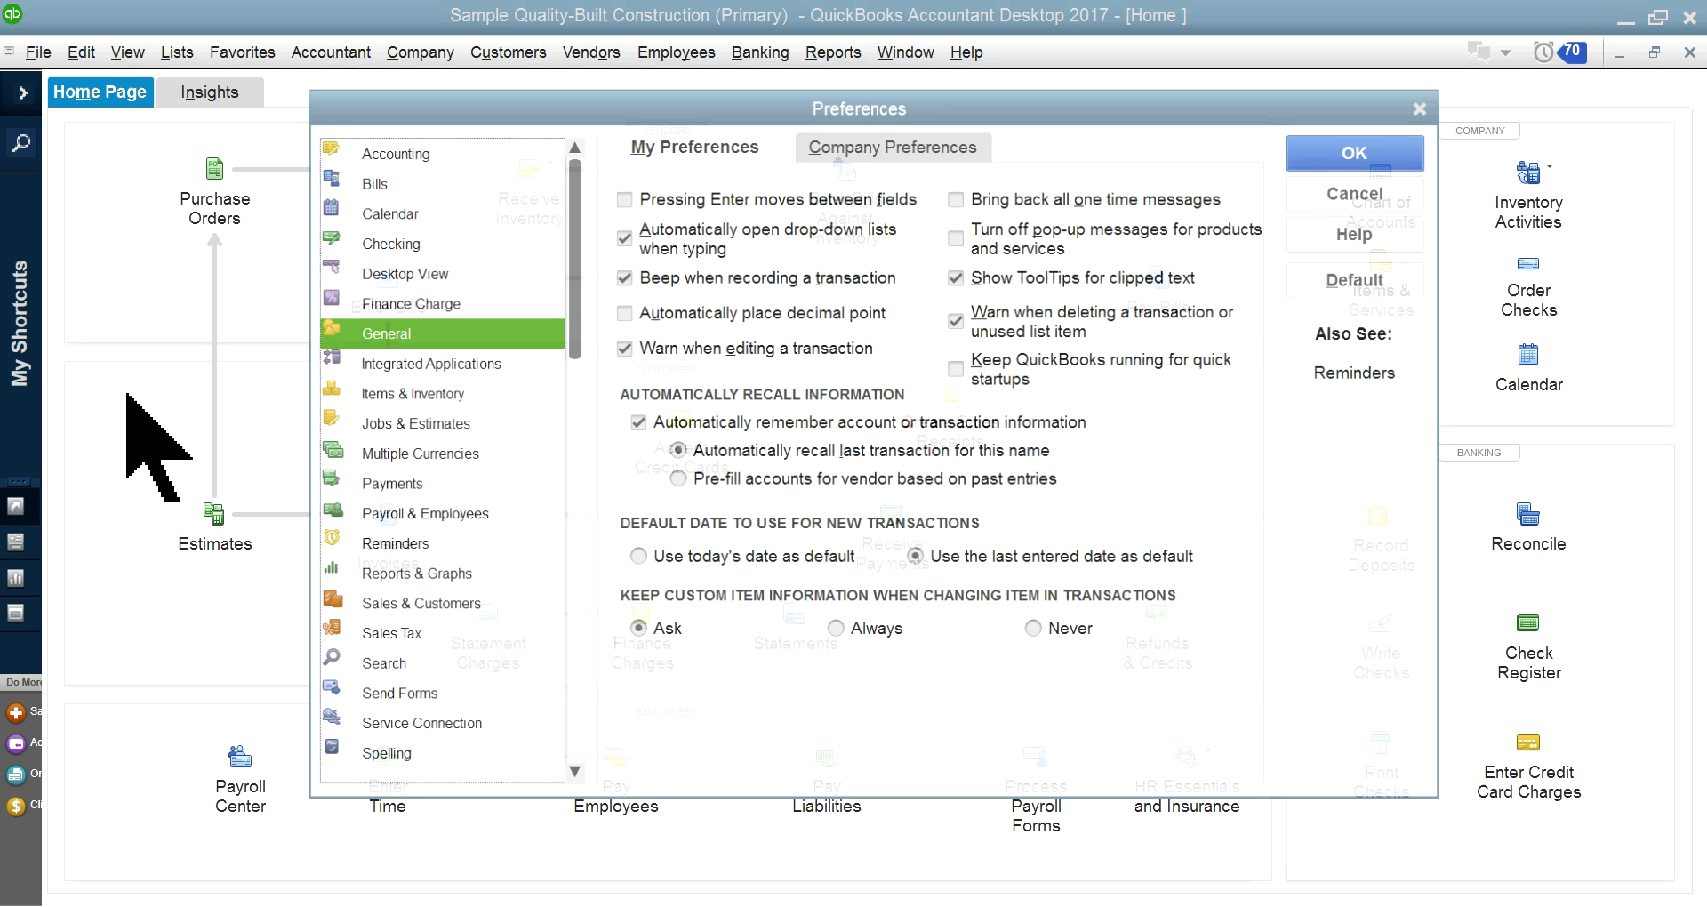
left_click(407, 153)
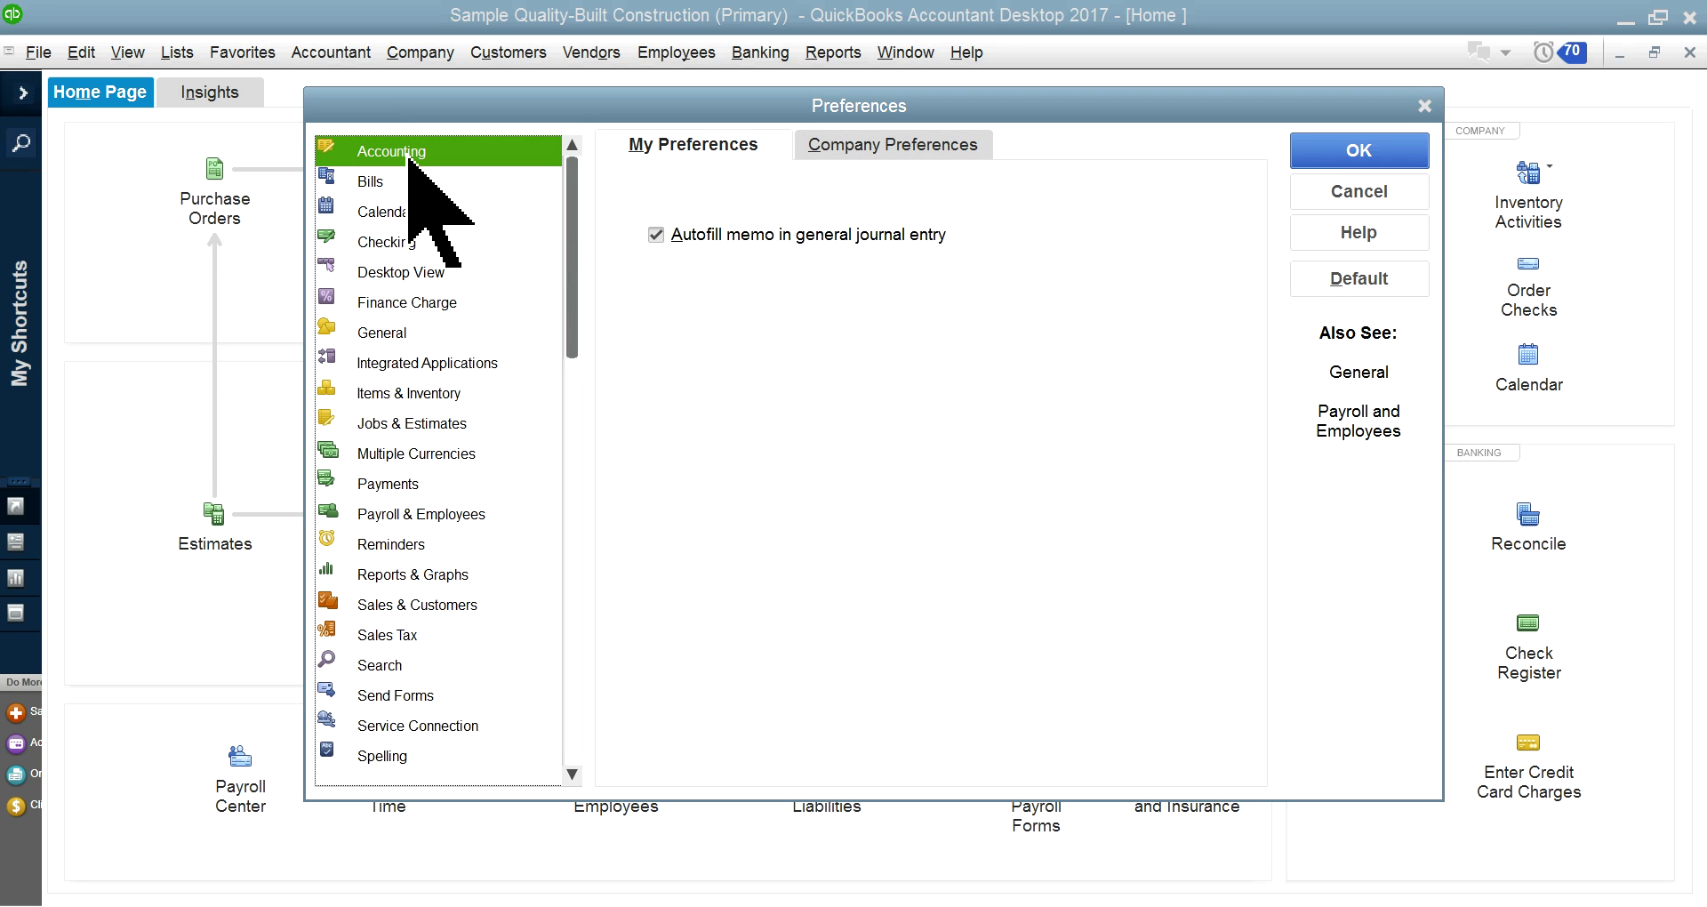
left_click(915, 148)
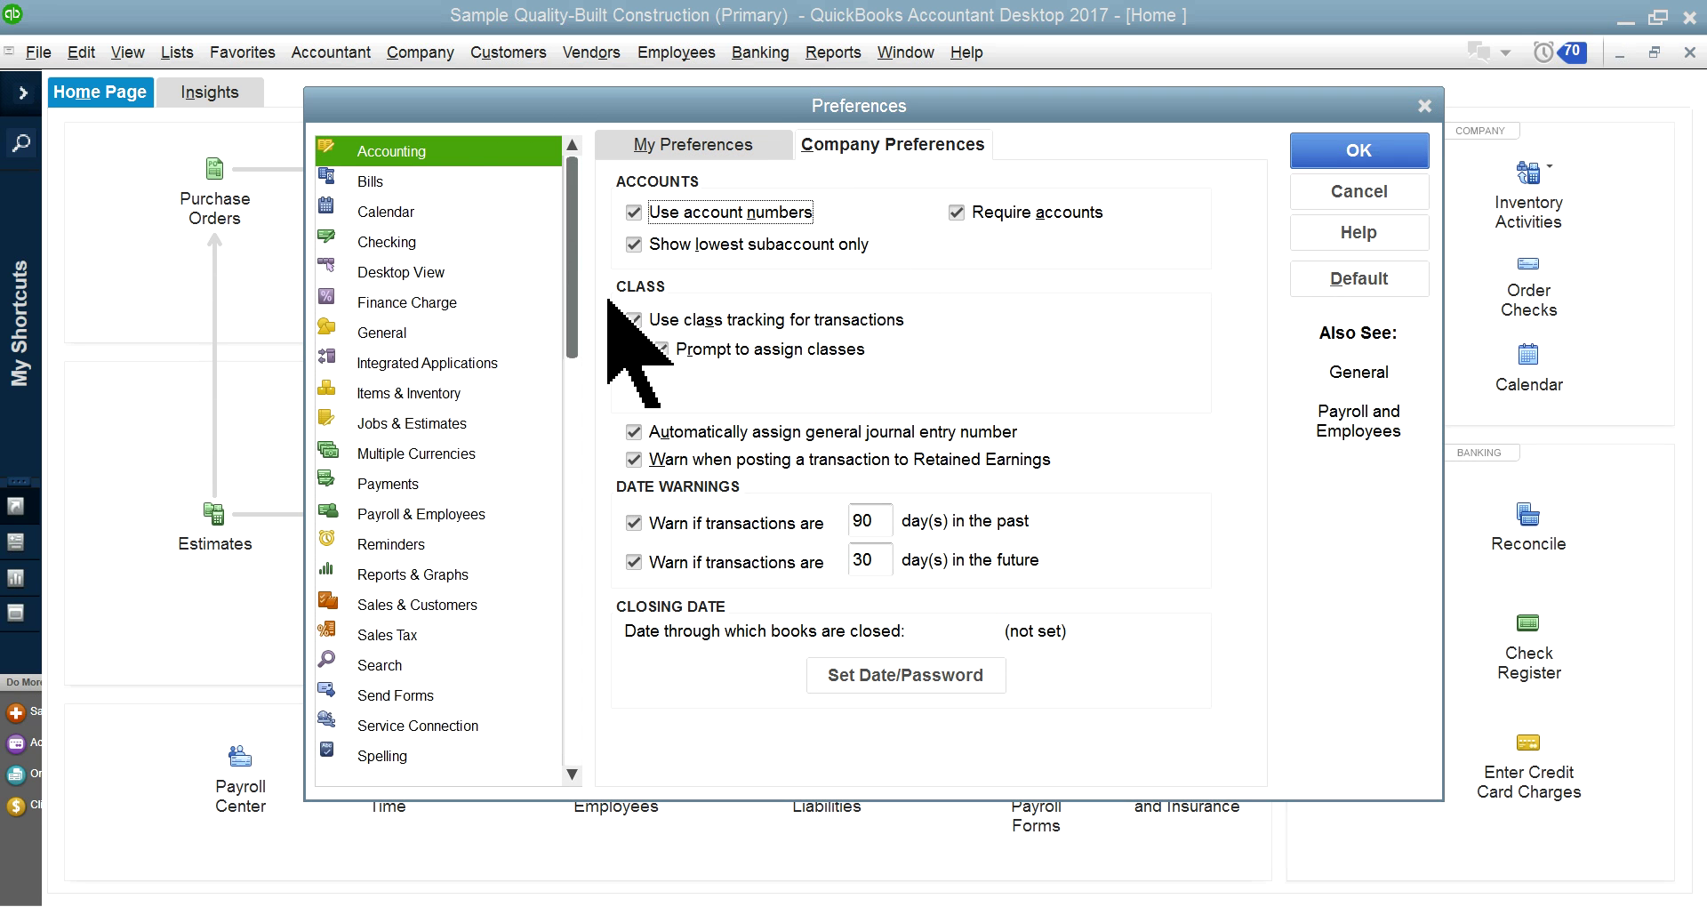
left_click(634, 318)
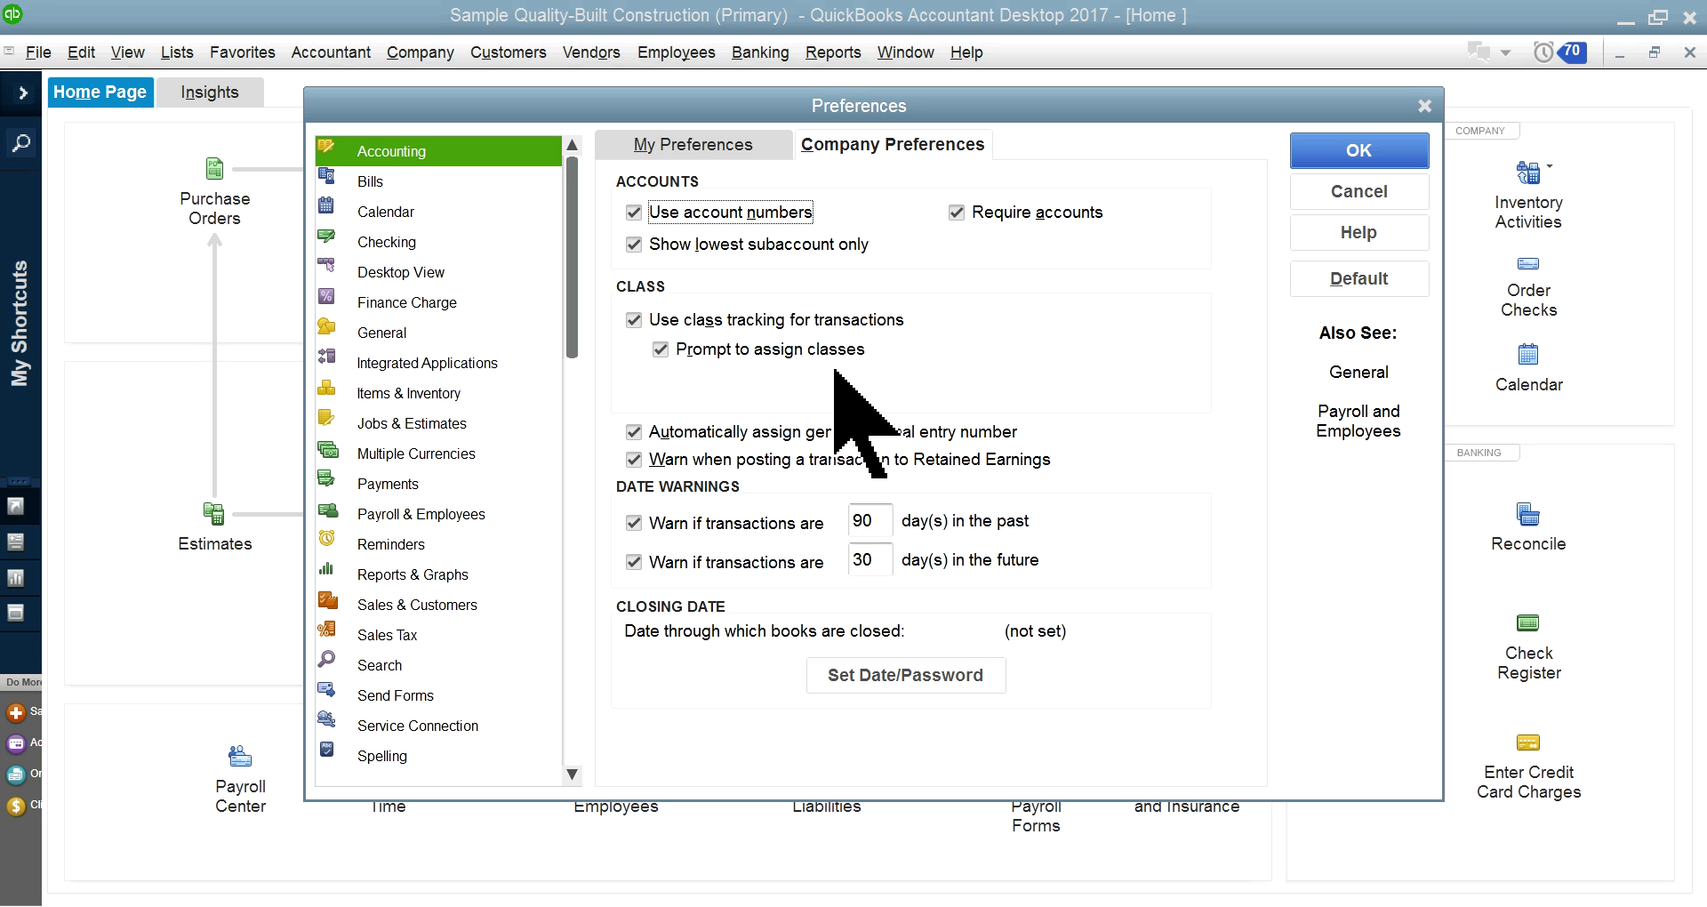
left_click(1358, 200)
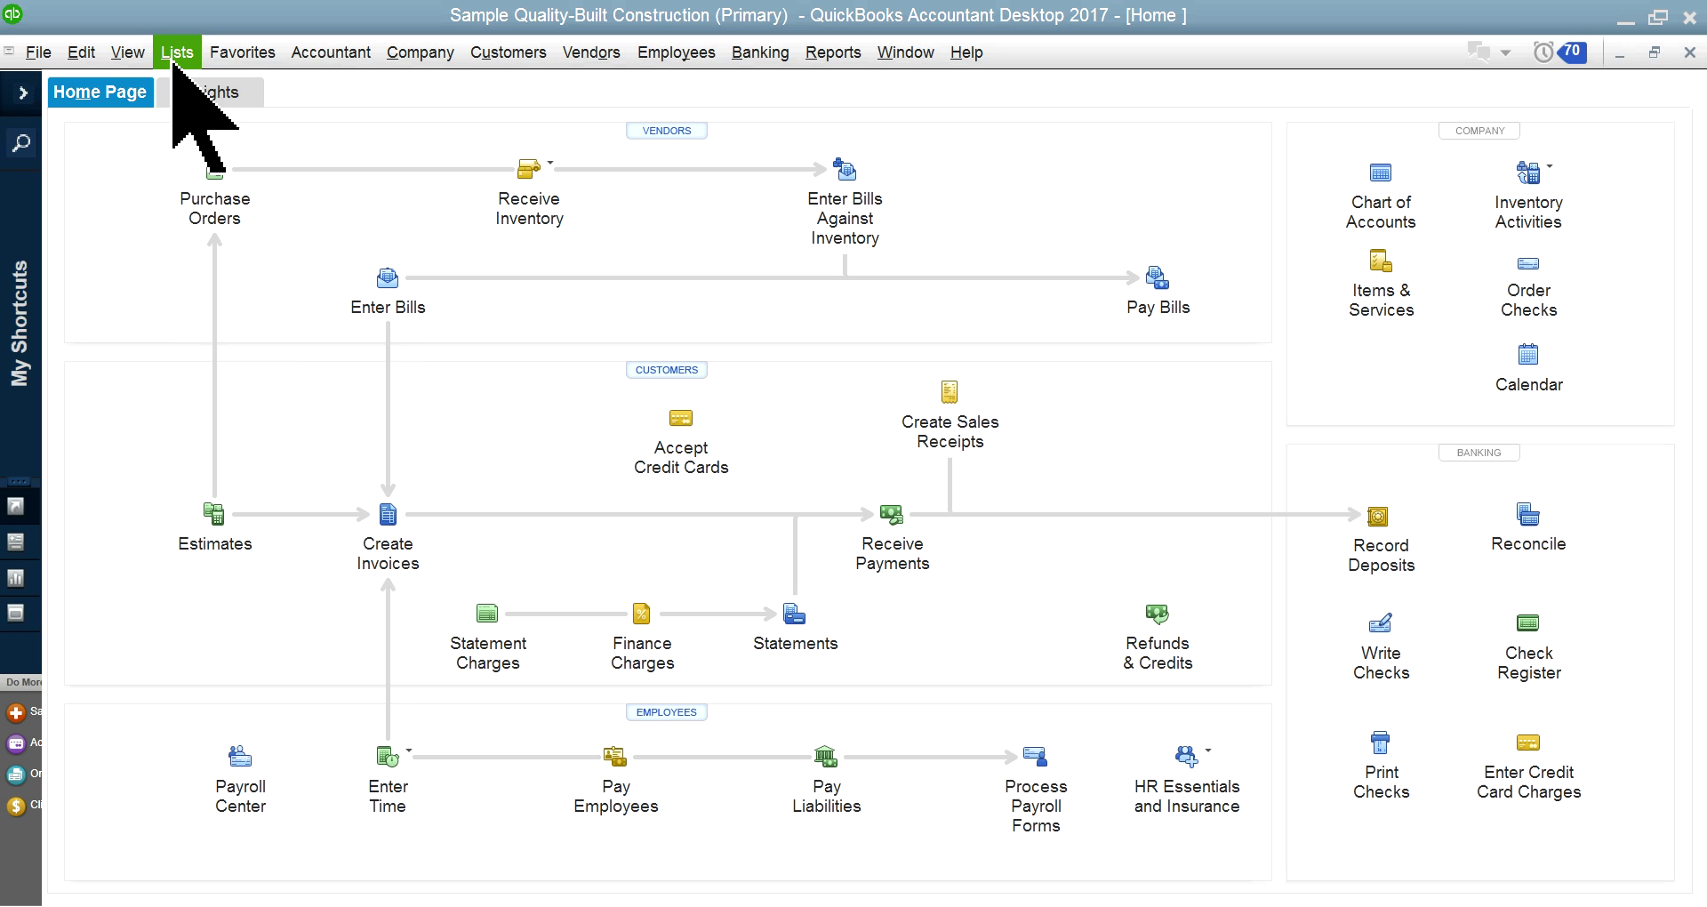
Step: Review the Class List and its blank new class form, leaving the form without adding a class
left_click(174, 56)
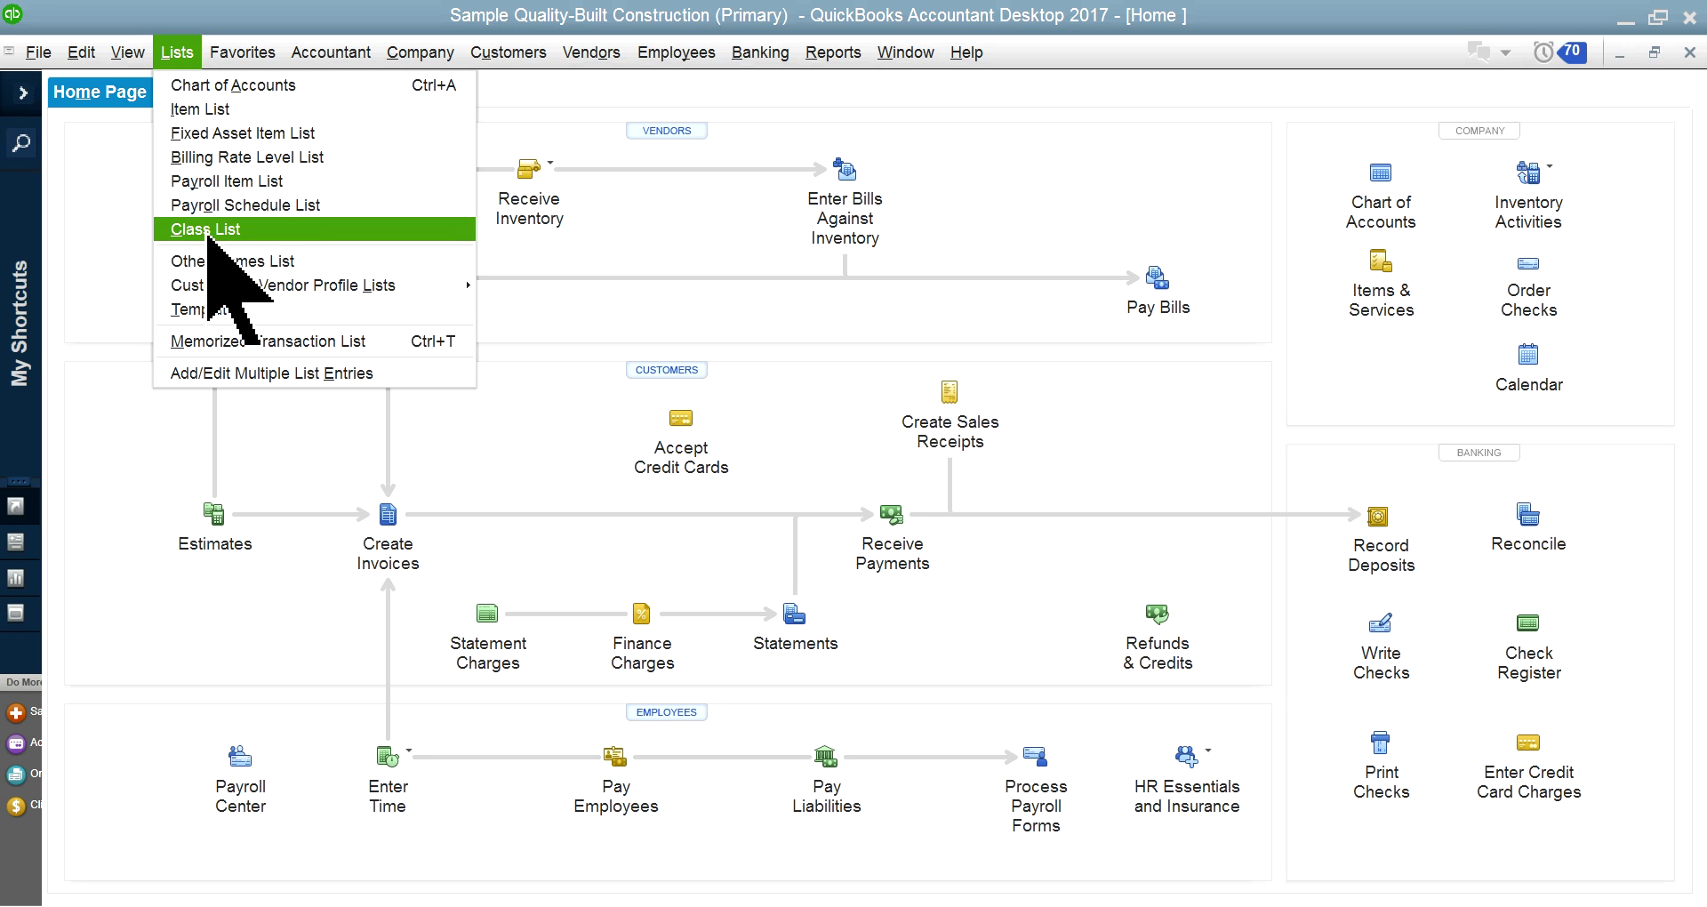
left_click(269, 233)
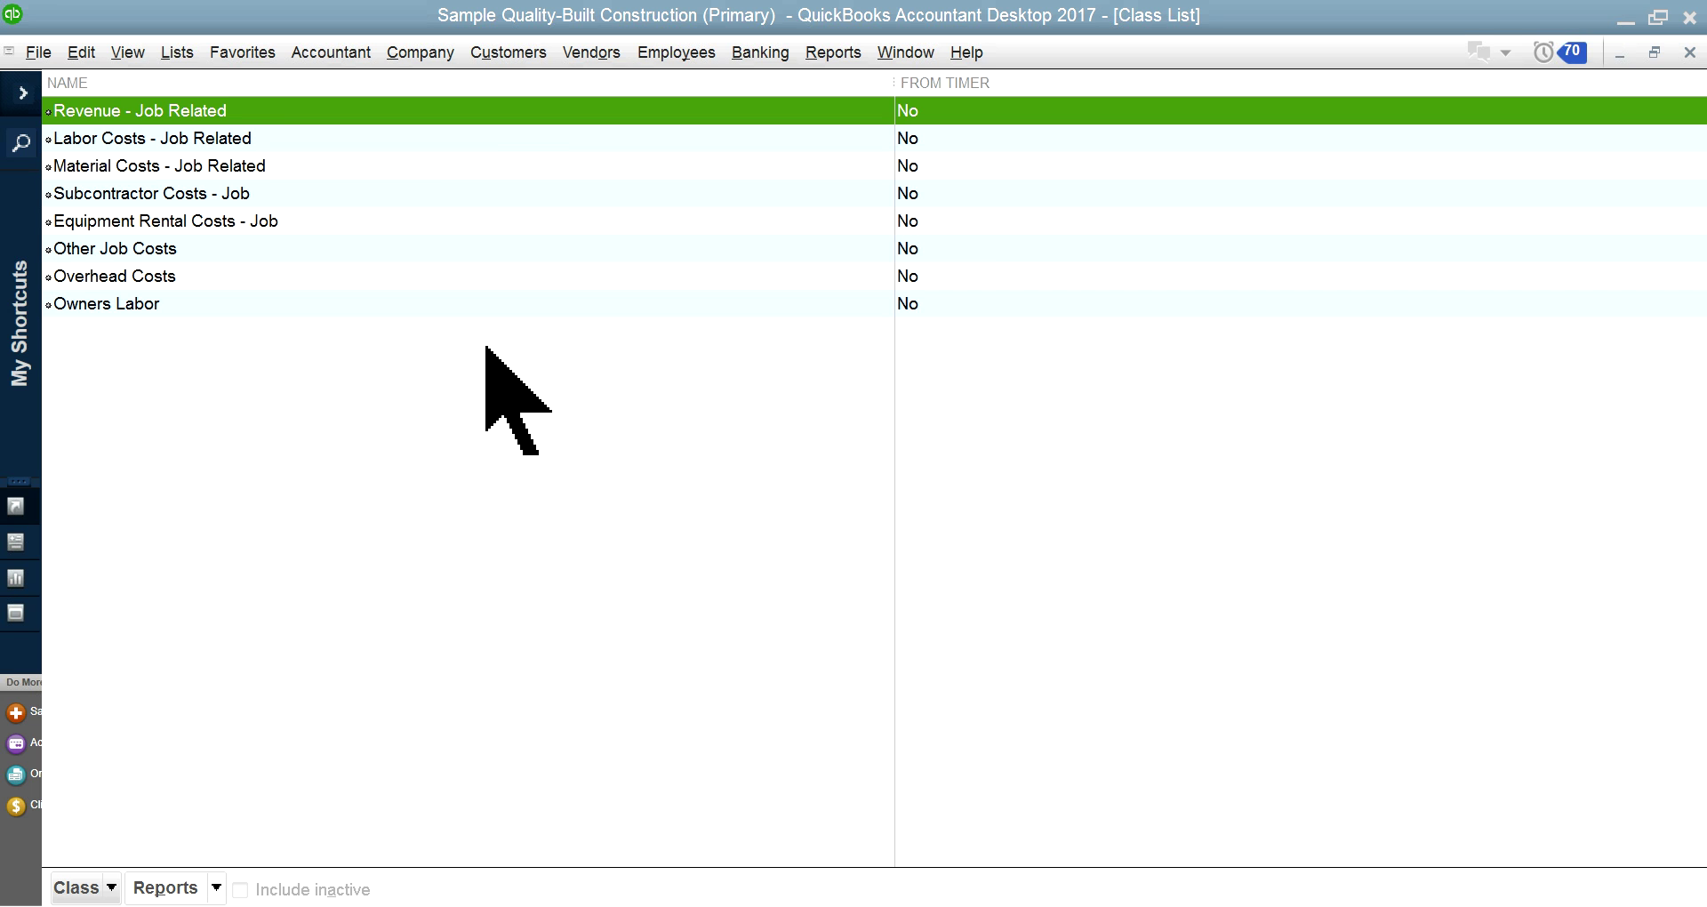
left_click(112, 888)
left_click(89, 570)
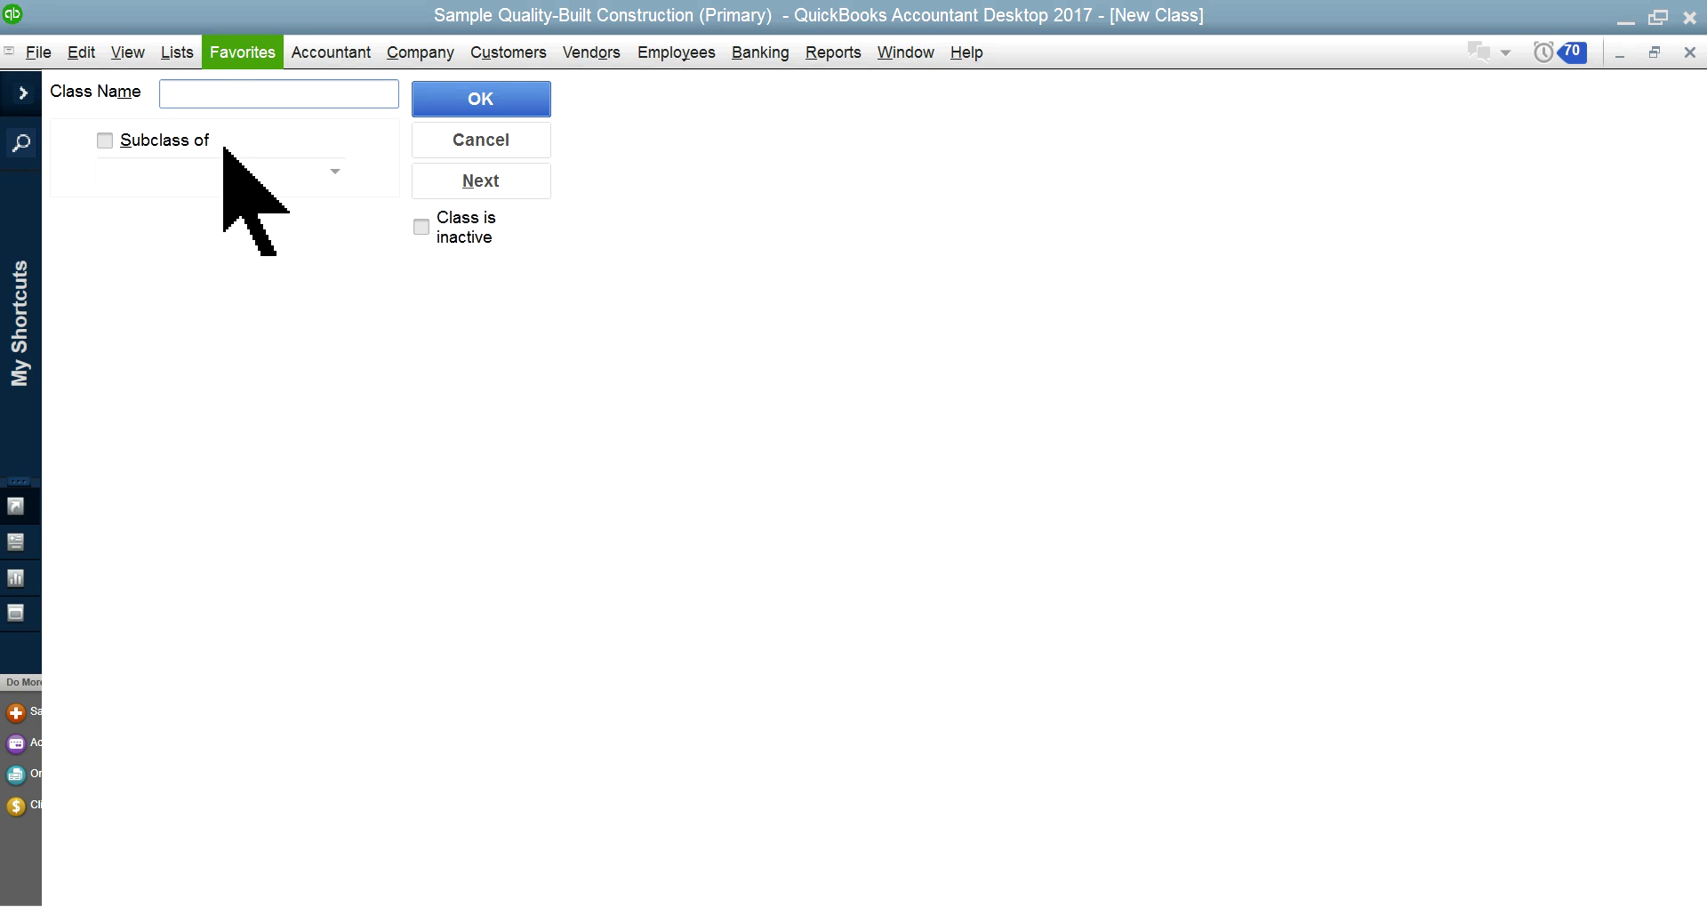
left_click(467, 147)
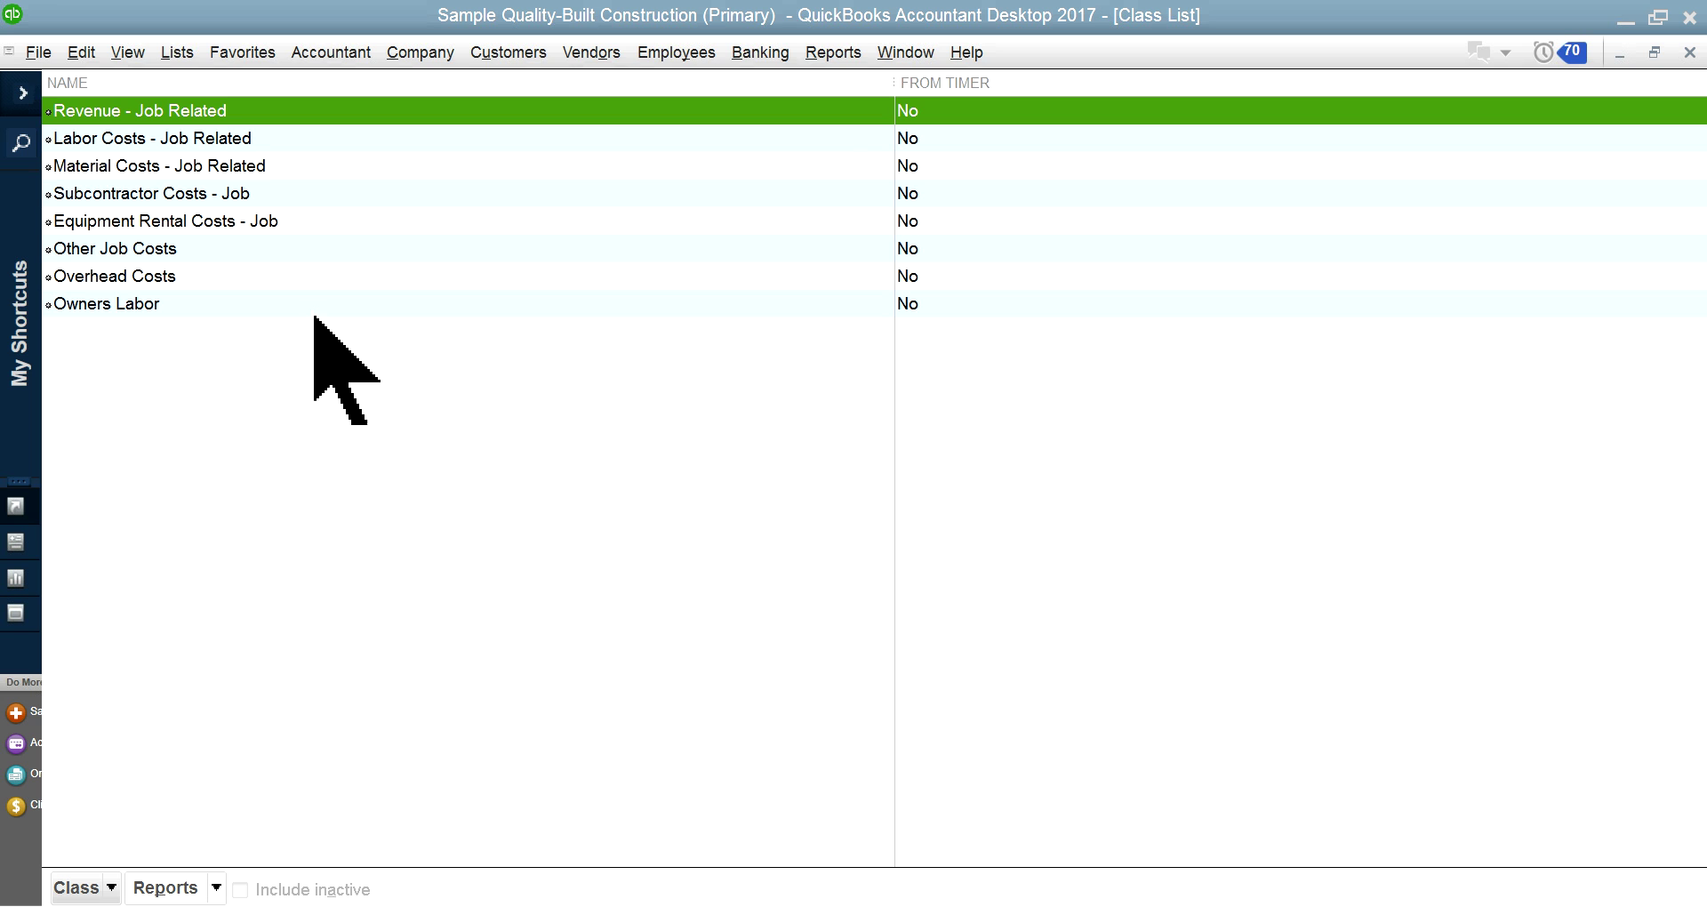
Step: Run the Profit & Loss by Class report from the Company & Financial reports
left_click(836, 55)
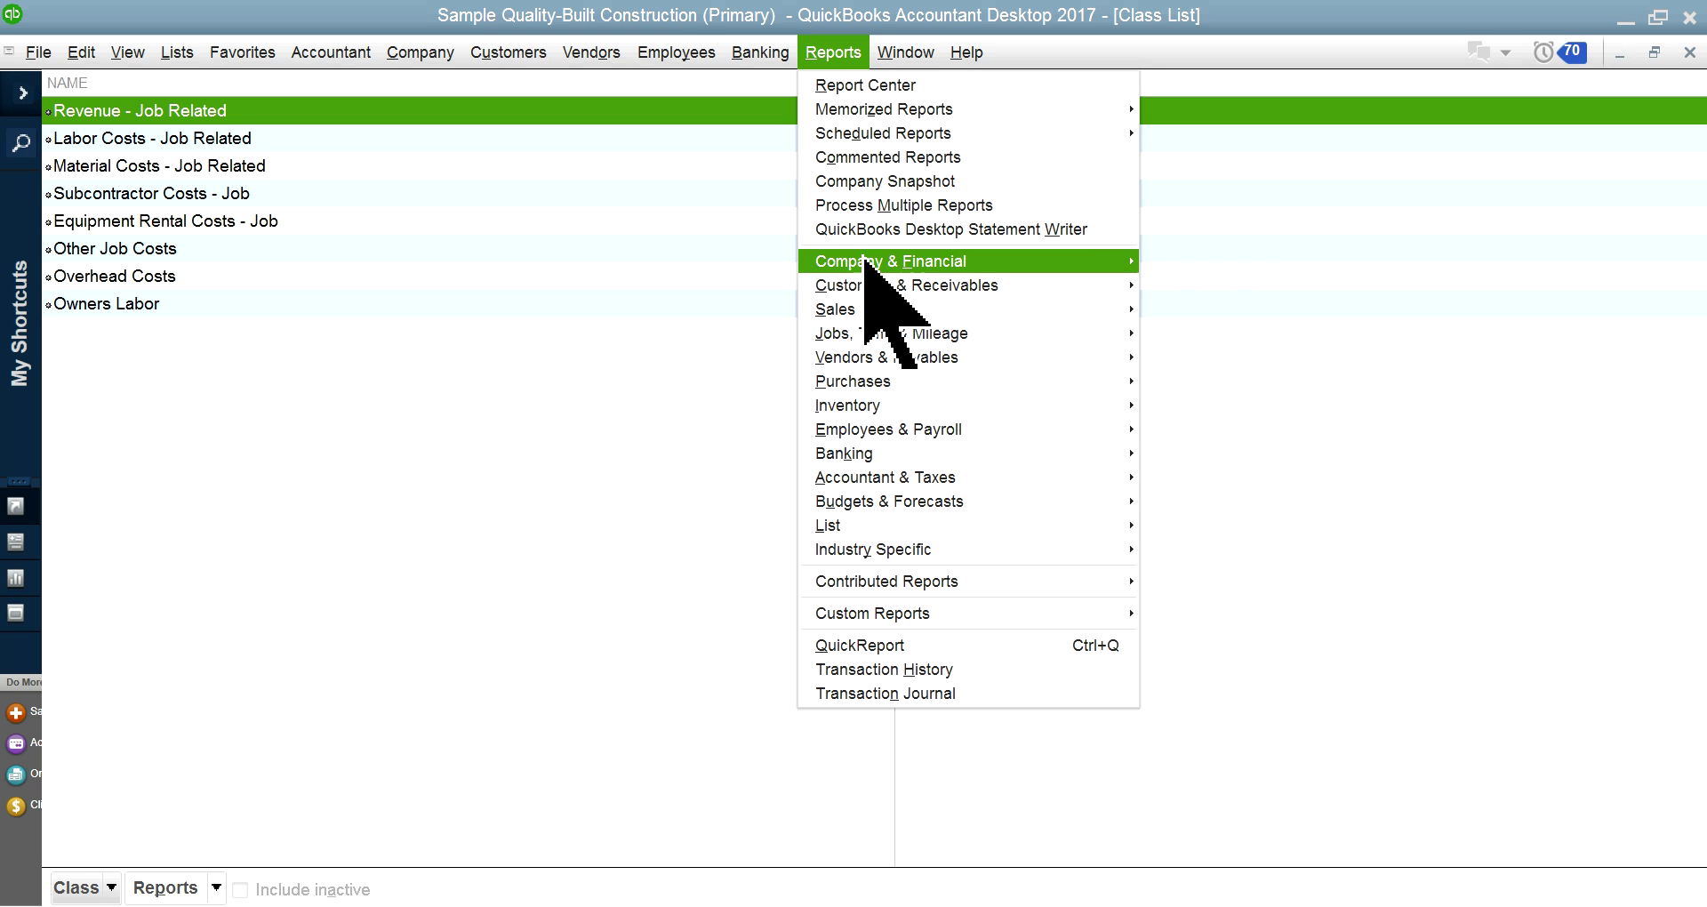
mouse_move(875, 262)
left_click(1254, 384)
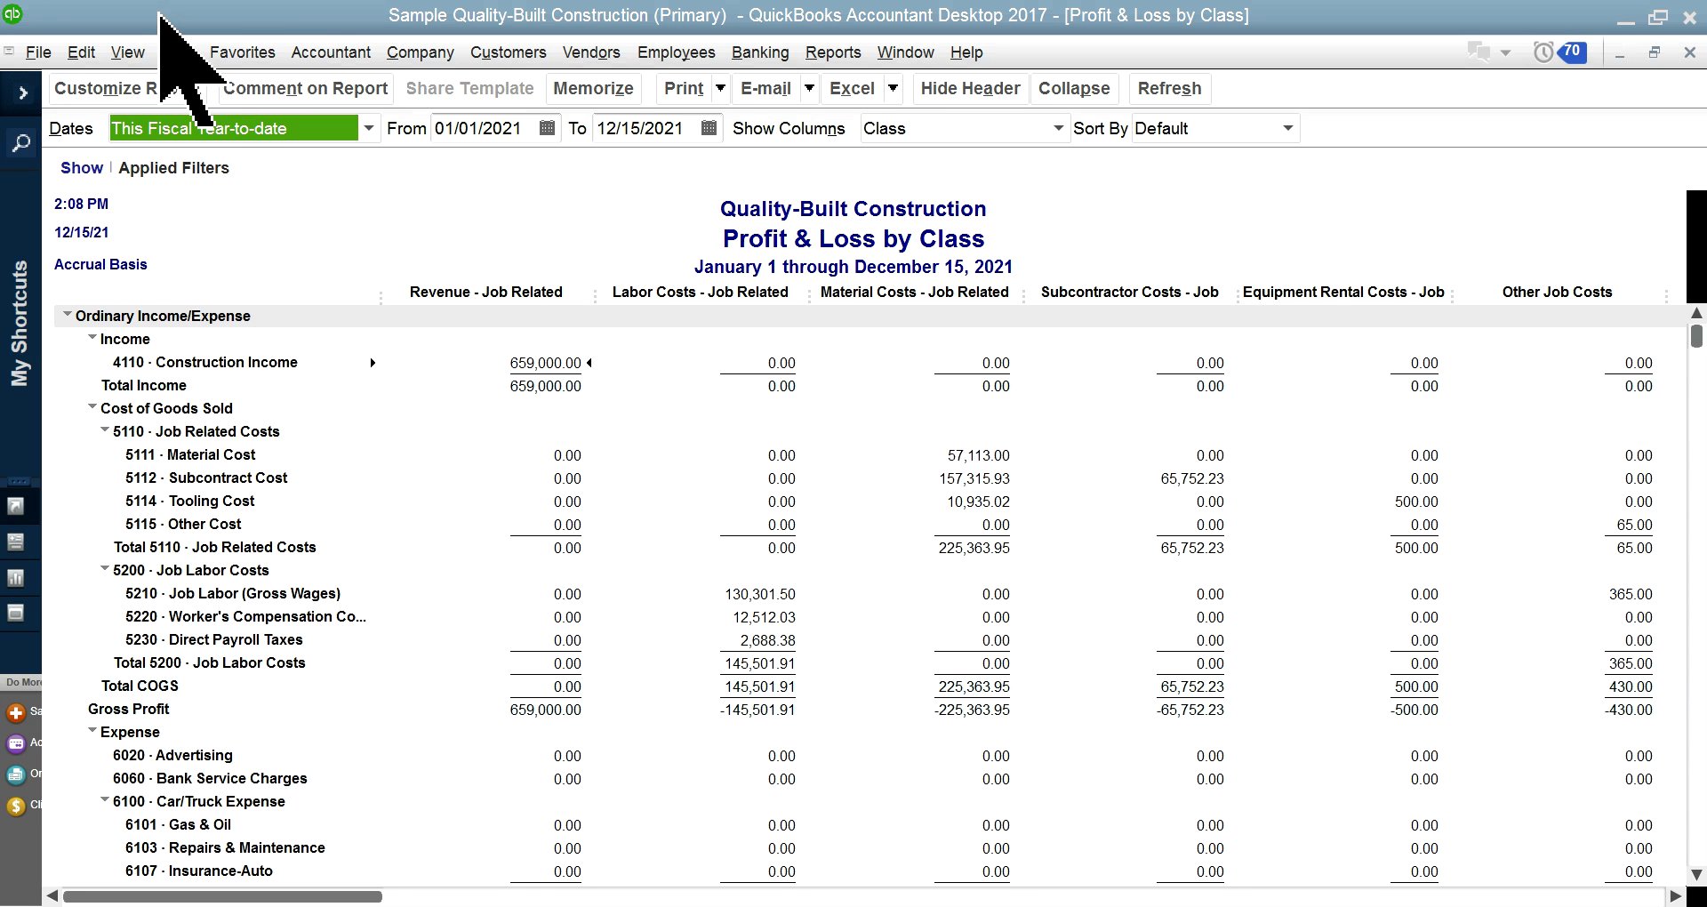
Step: Compare the Class List with the Profit & Loss by Class columns through to the total column, and close the report
left_click(177, 52)
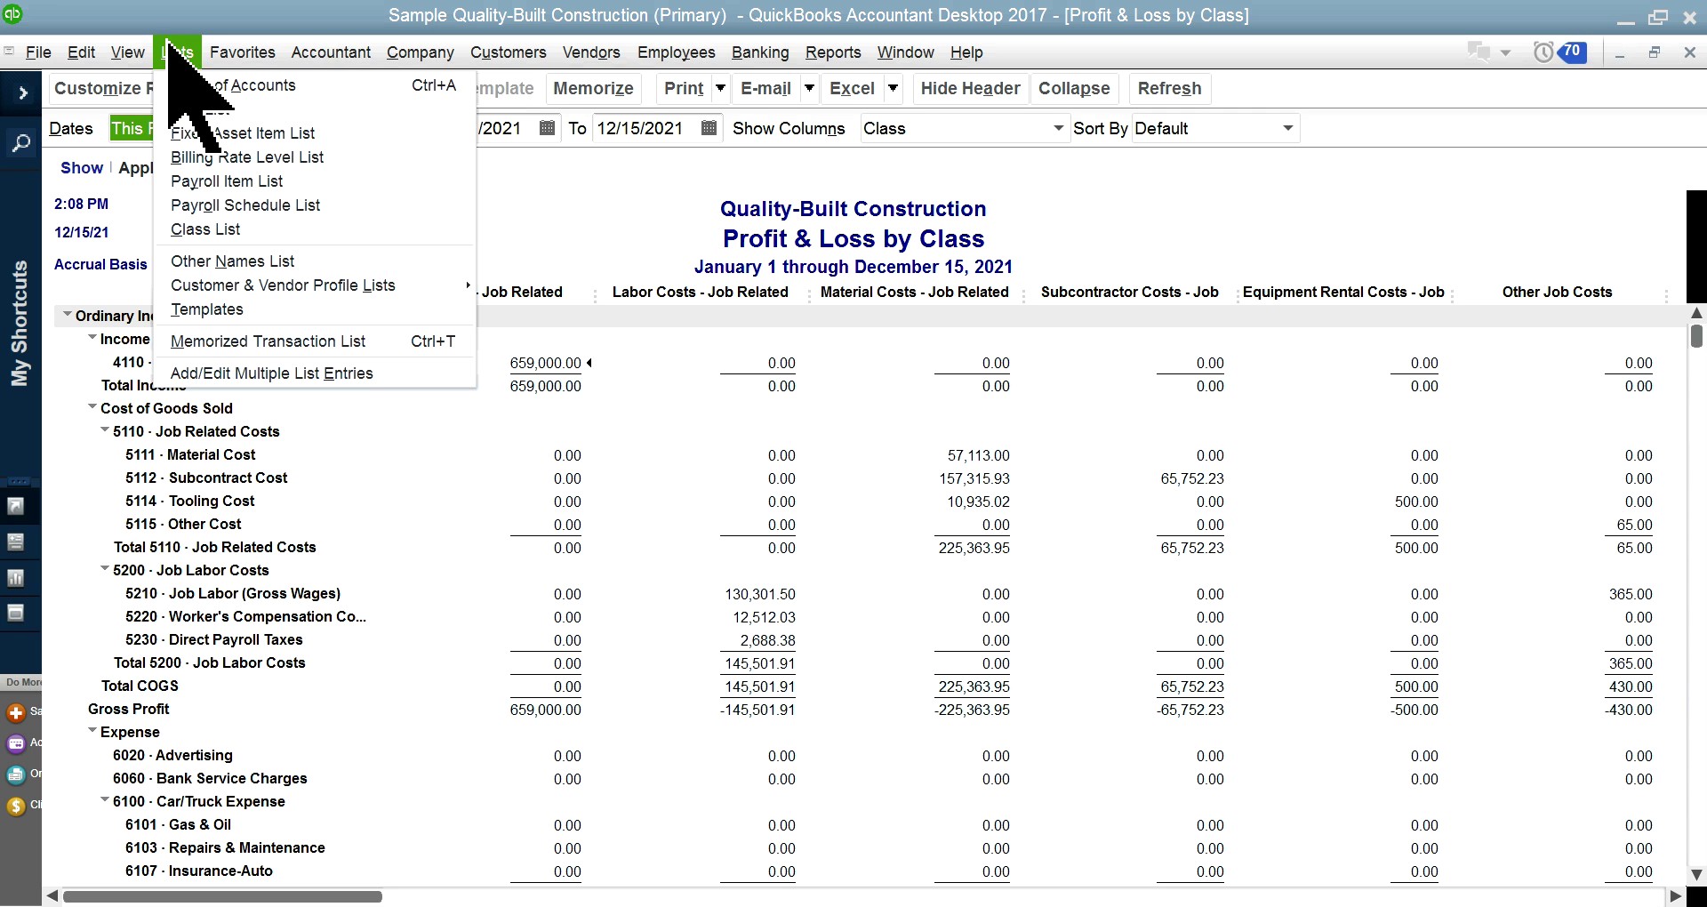
left_click(210, 230)
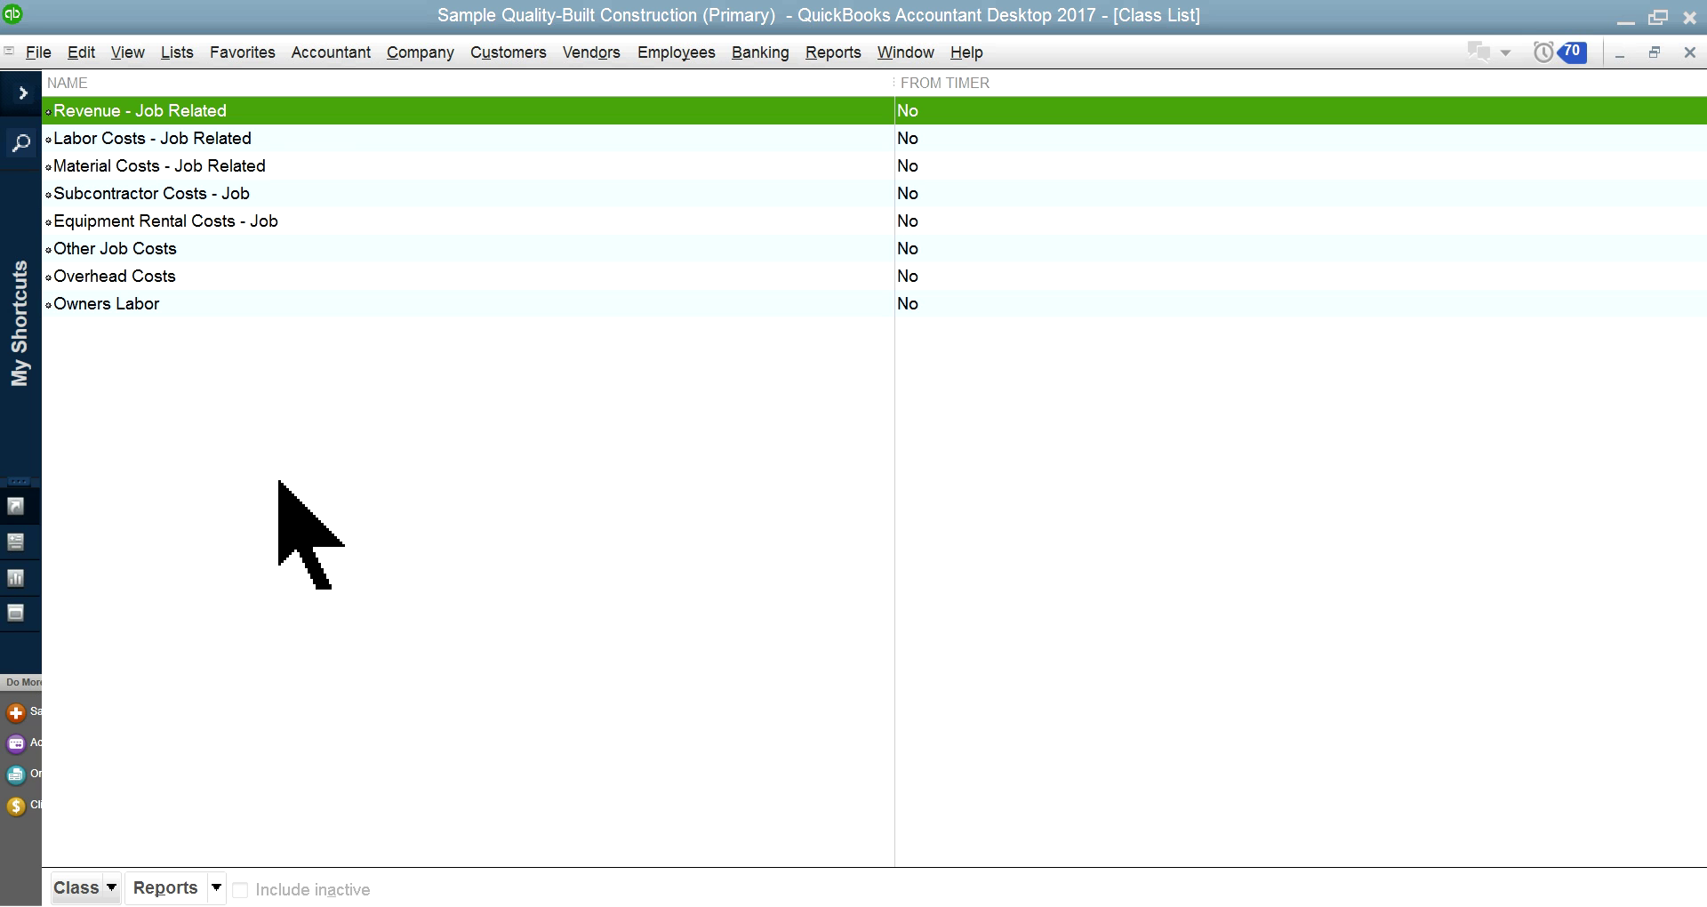
left_click(902, 50)
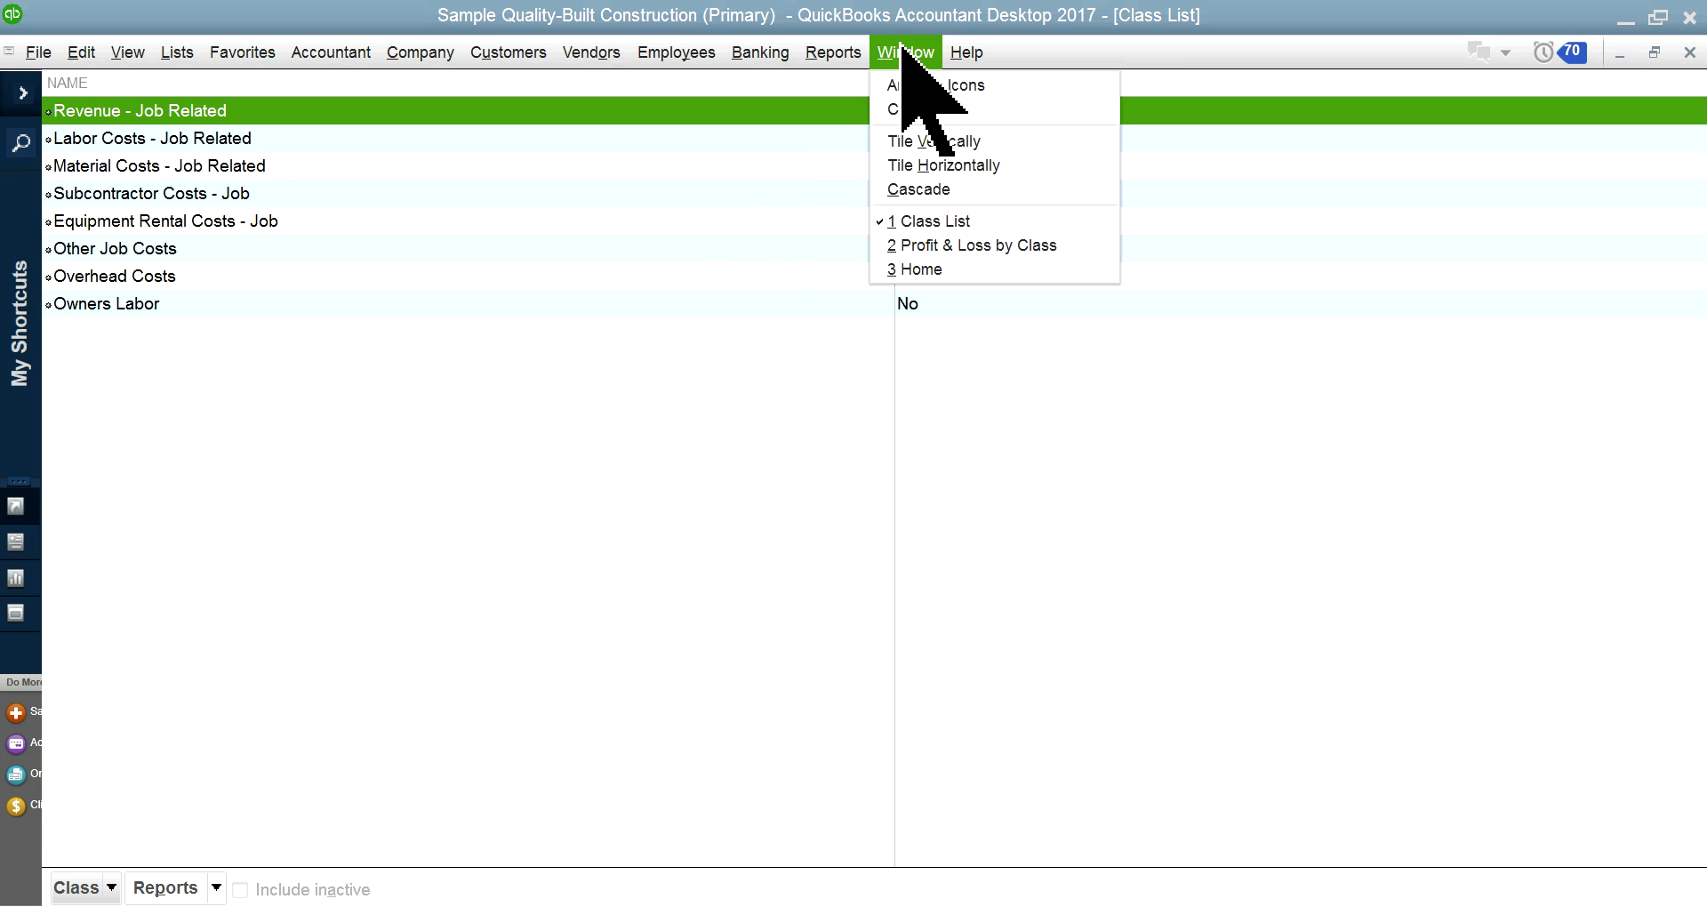
left_click(959, 246)
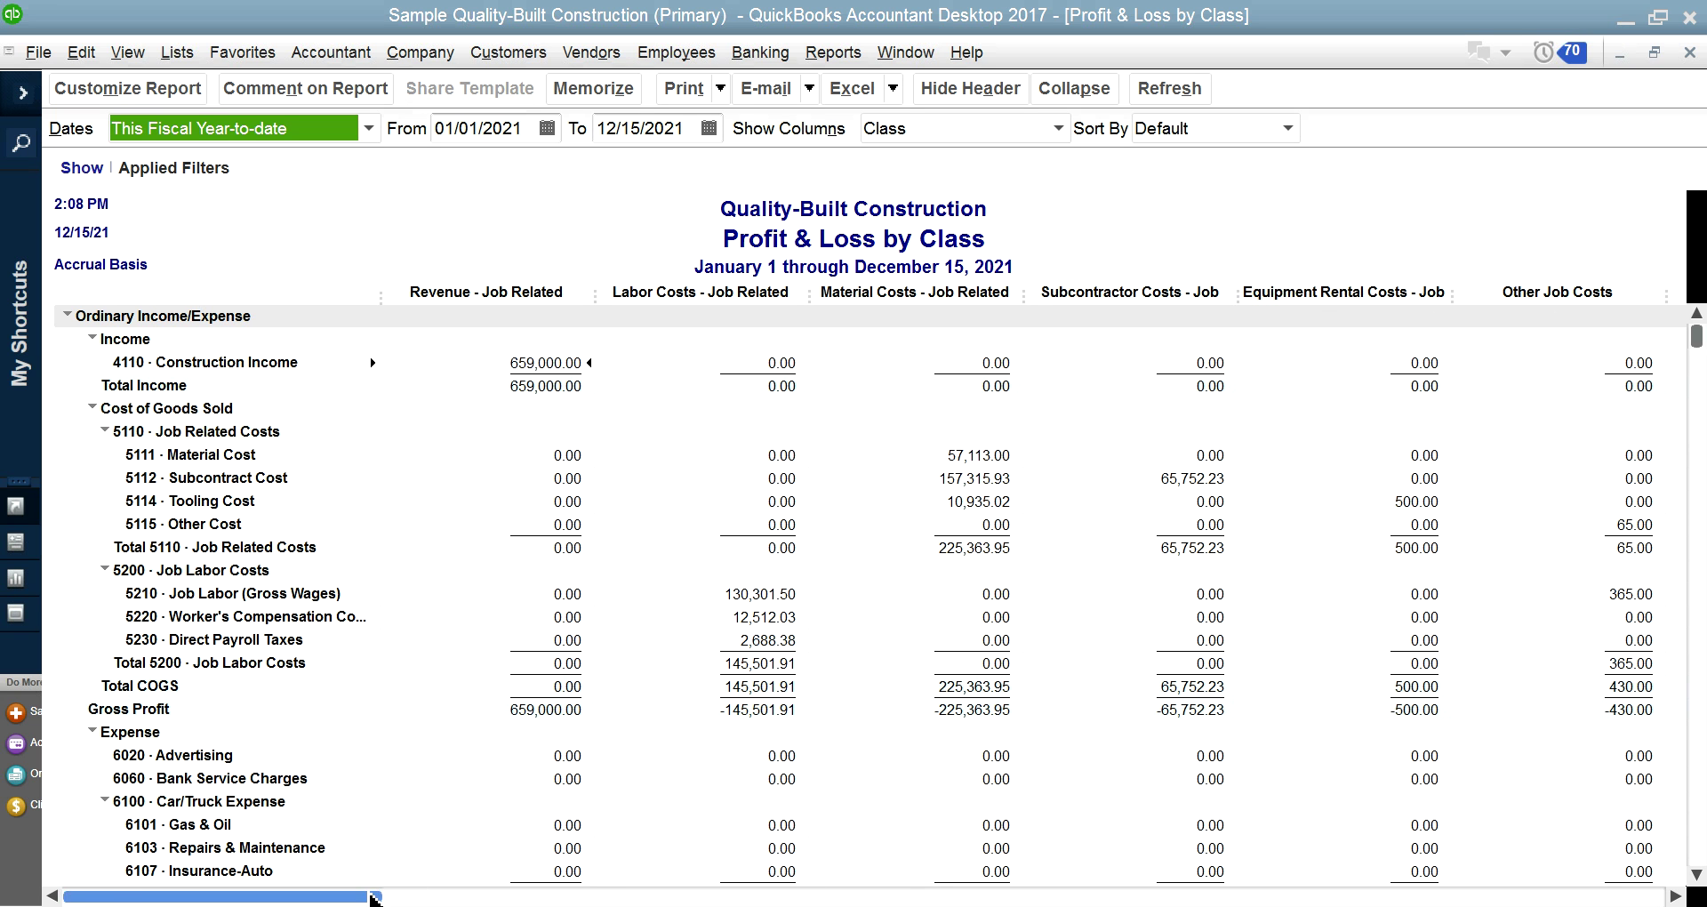
left_click_drag(489, 887, 1670, 898)
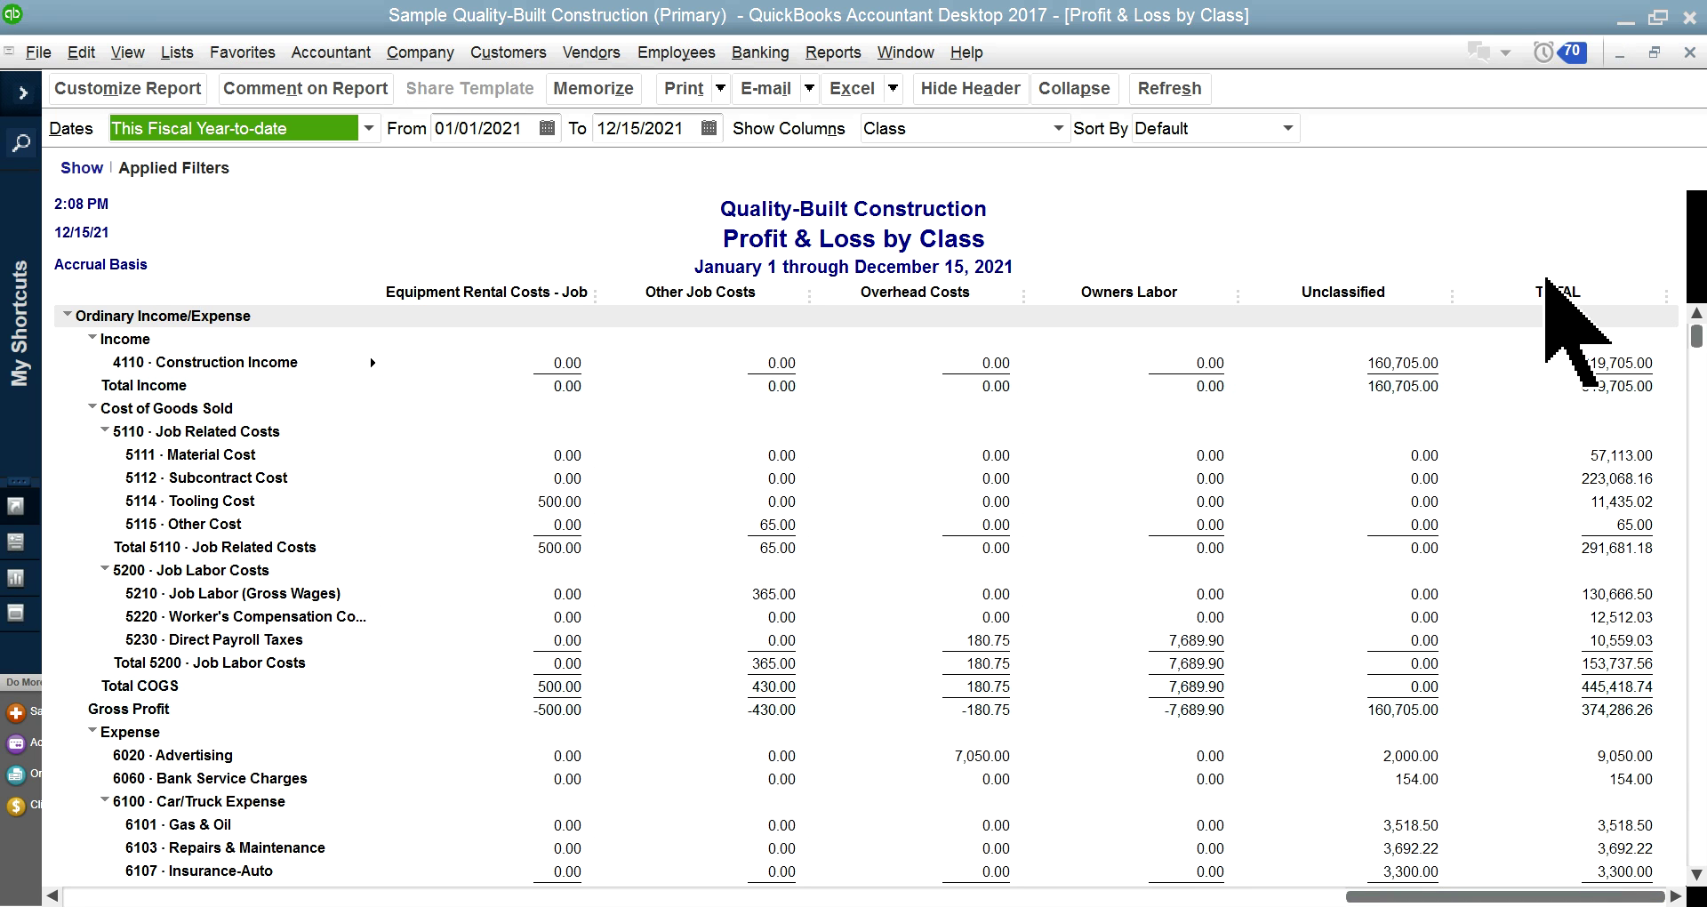
left_click(1689, 52)
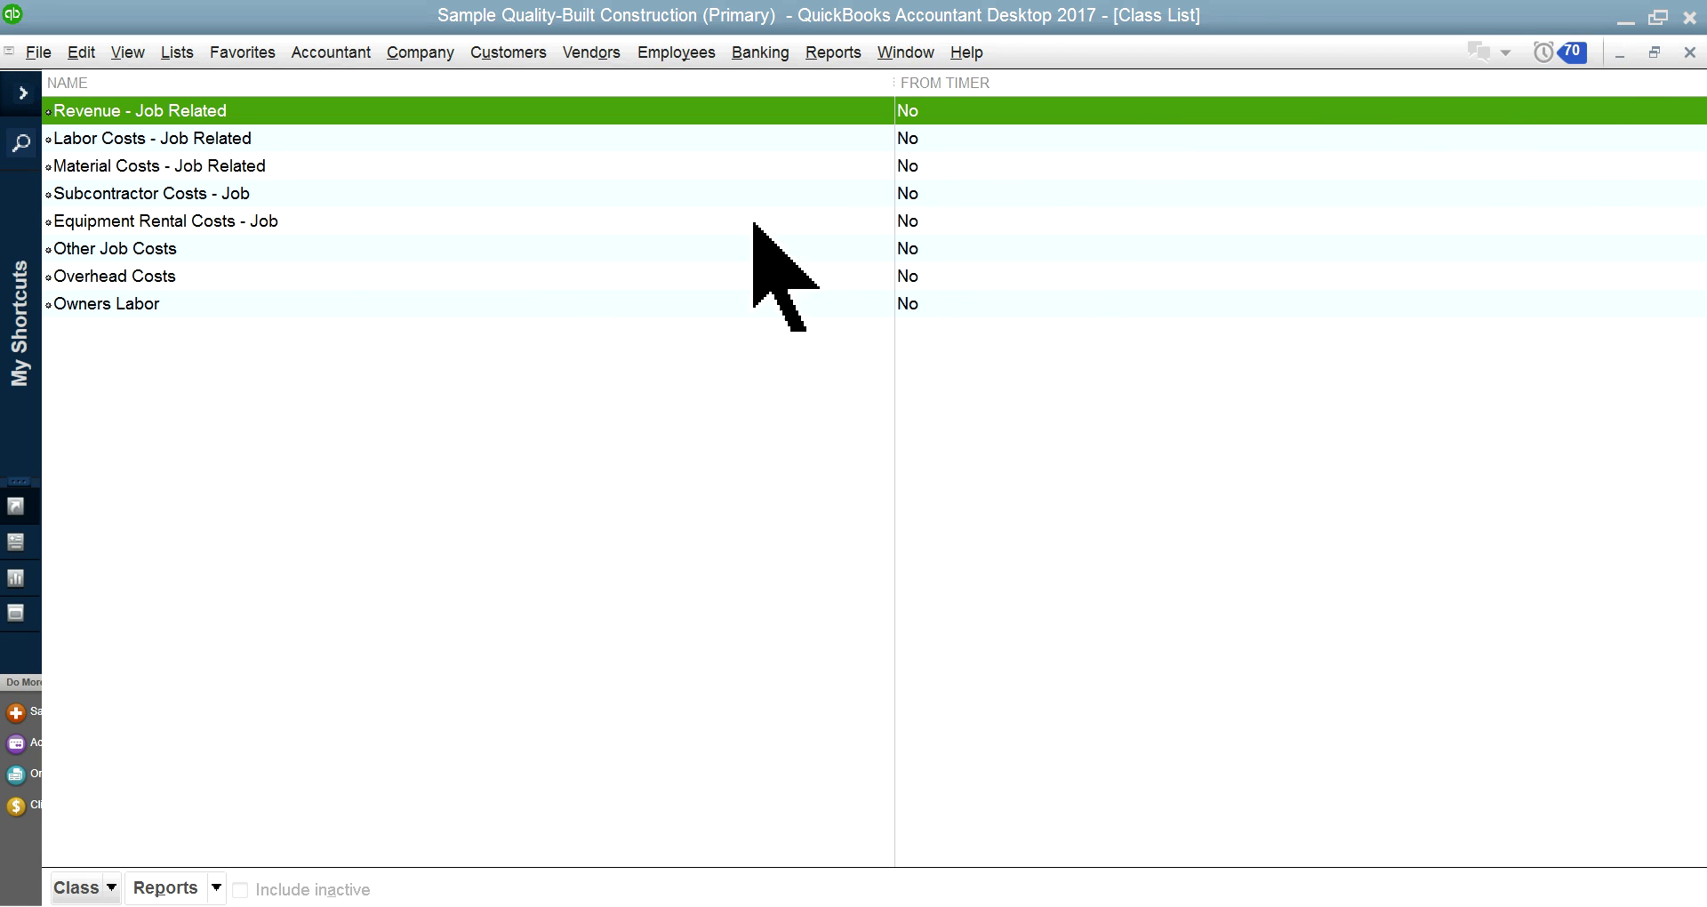
Step: Check the Subclass of option on a blank new class form, cancel the form, and close the Class List
left_click(112, 890)
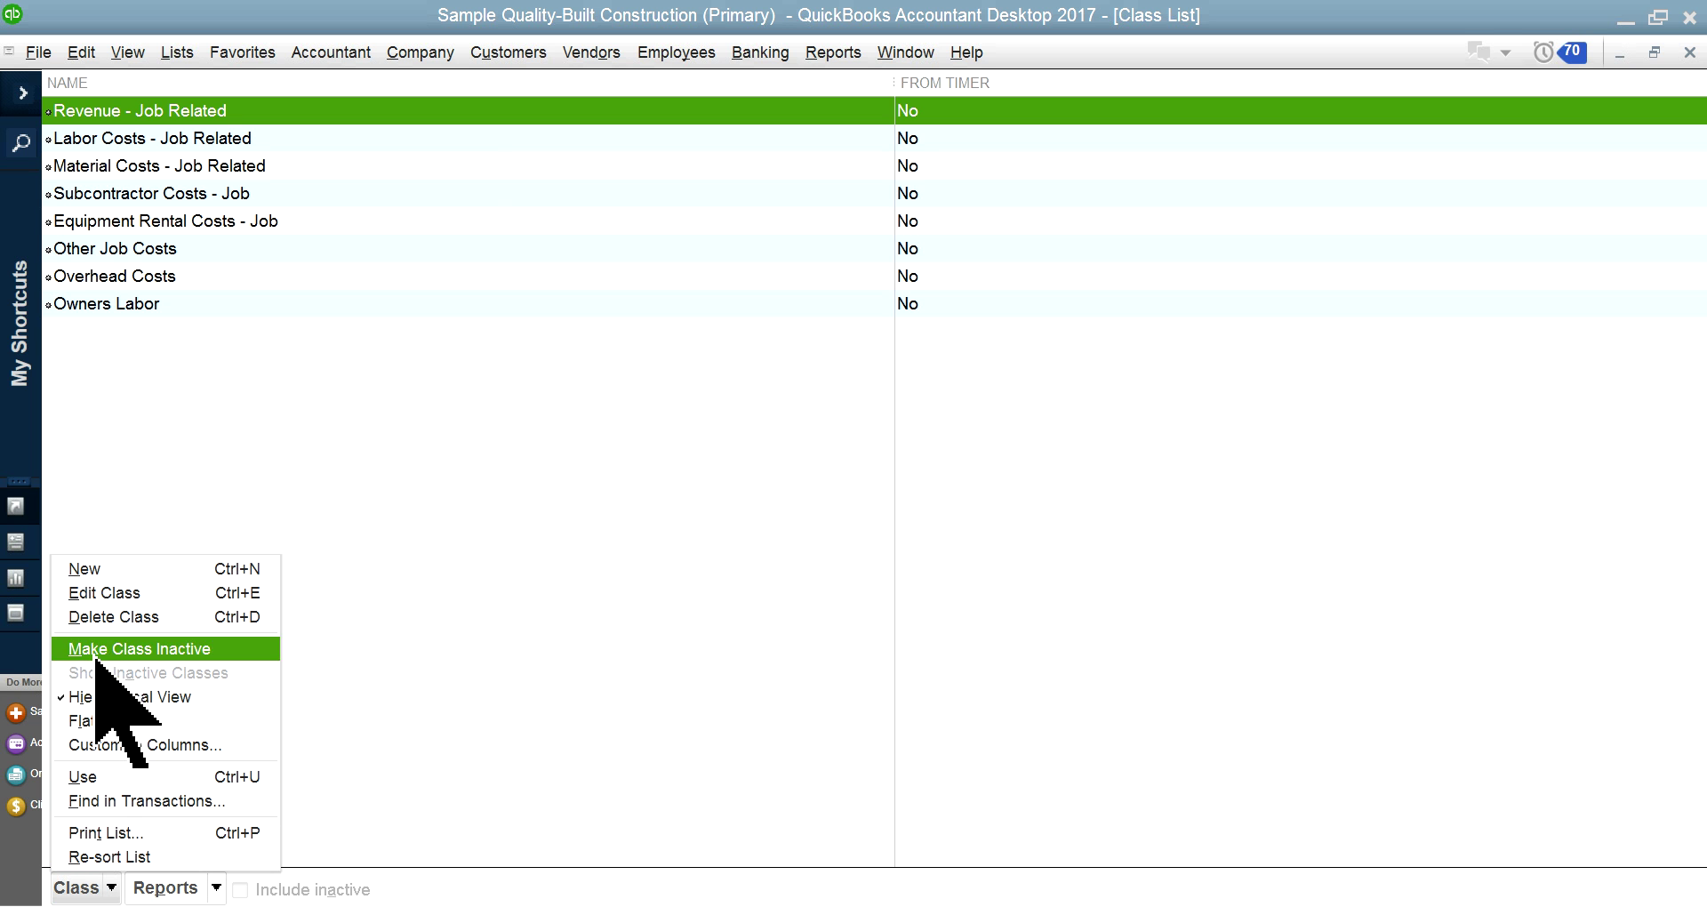
left_click(80, 571)
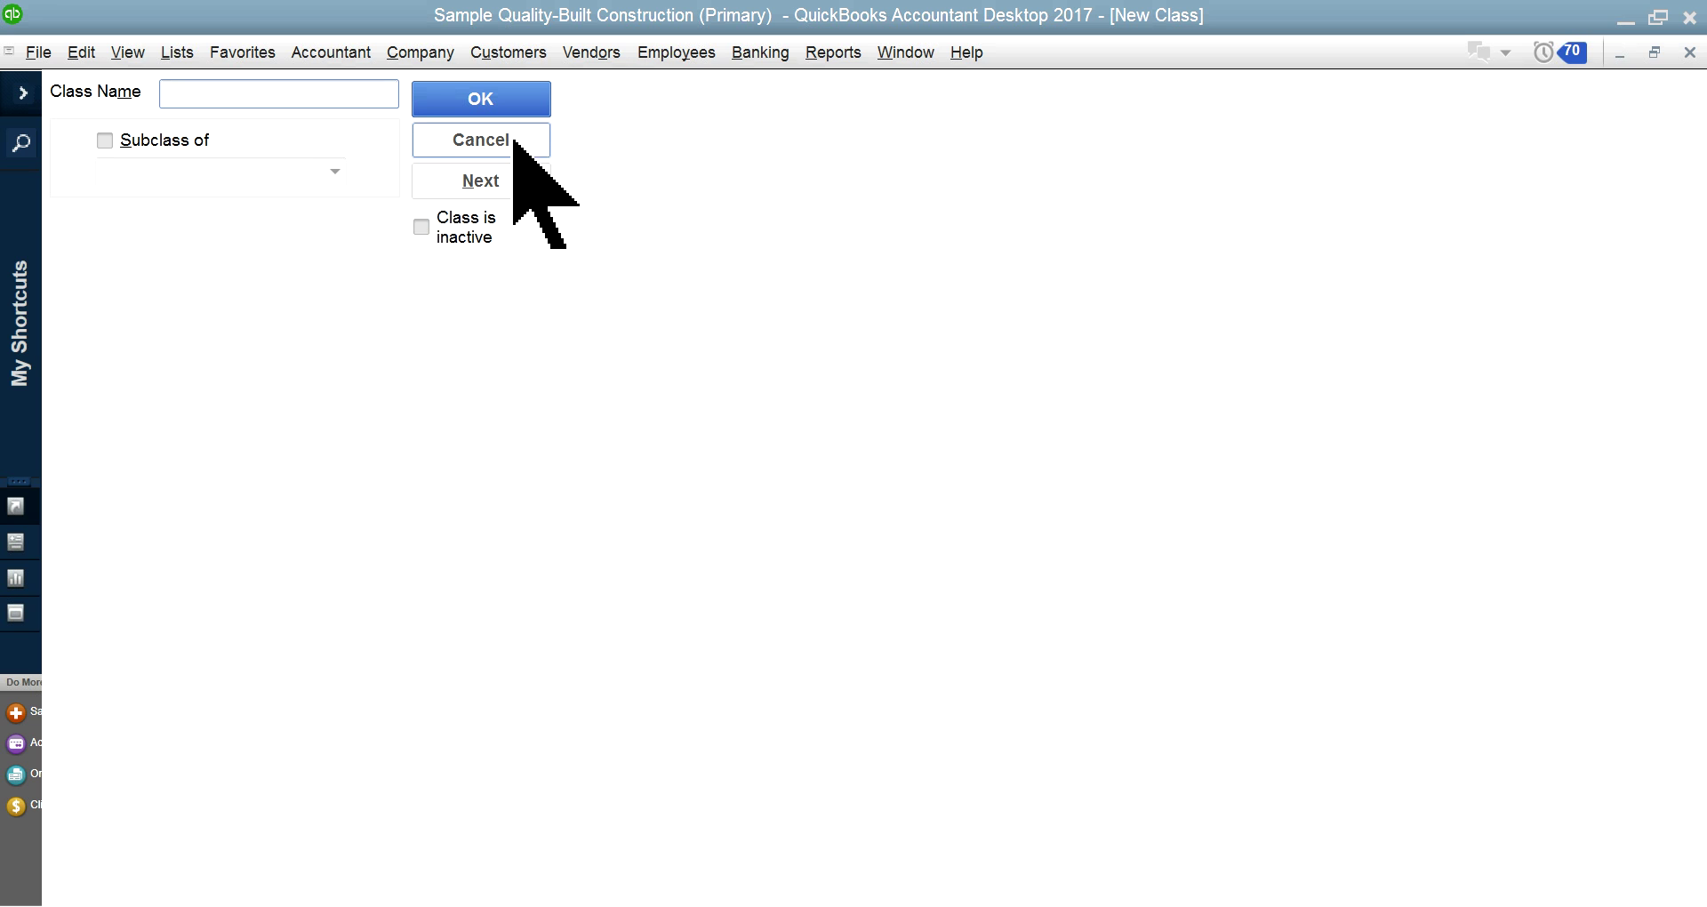
left_click(106, 144)
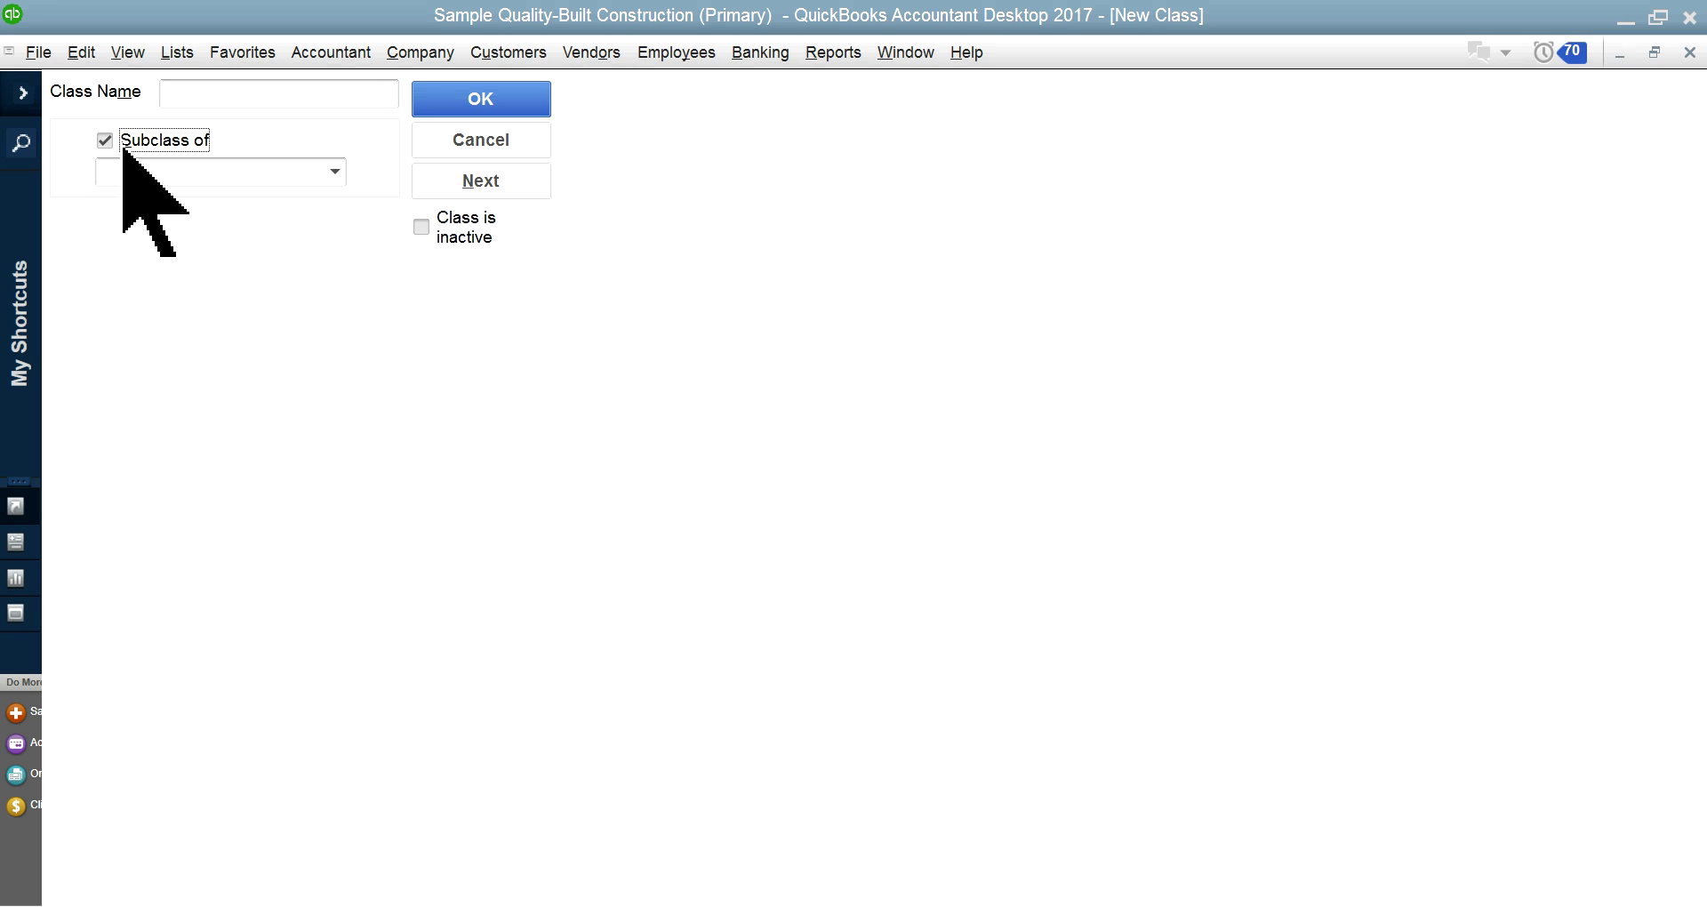
left_click(106, 144)
left_click(457, 142)
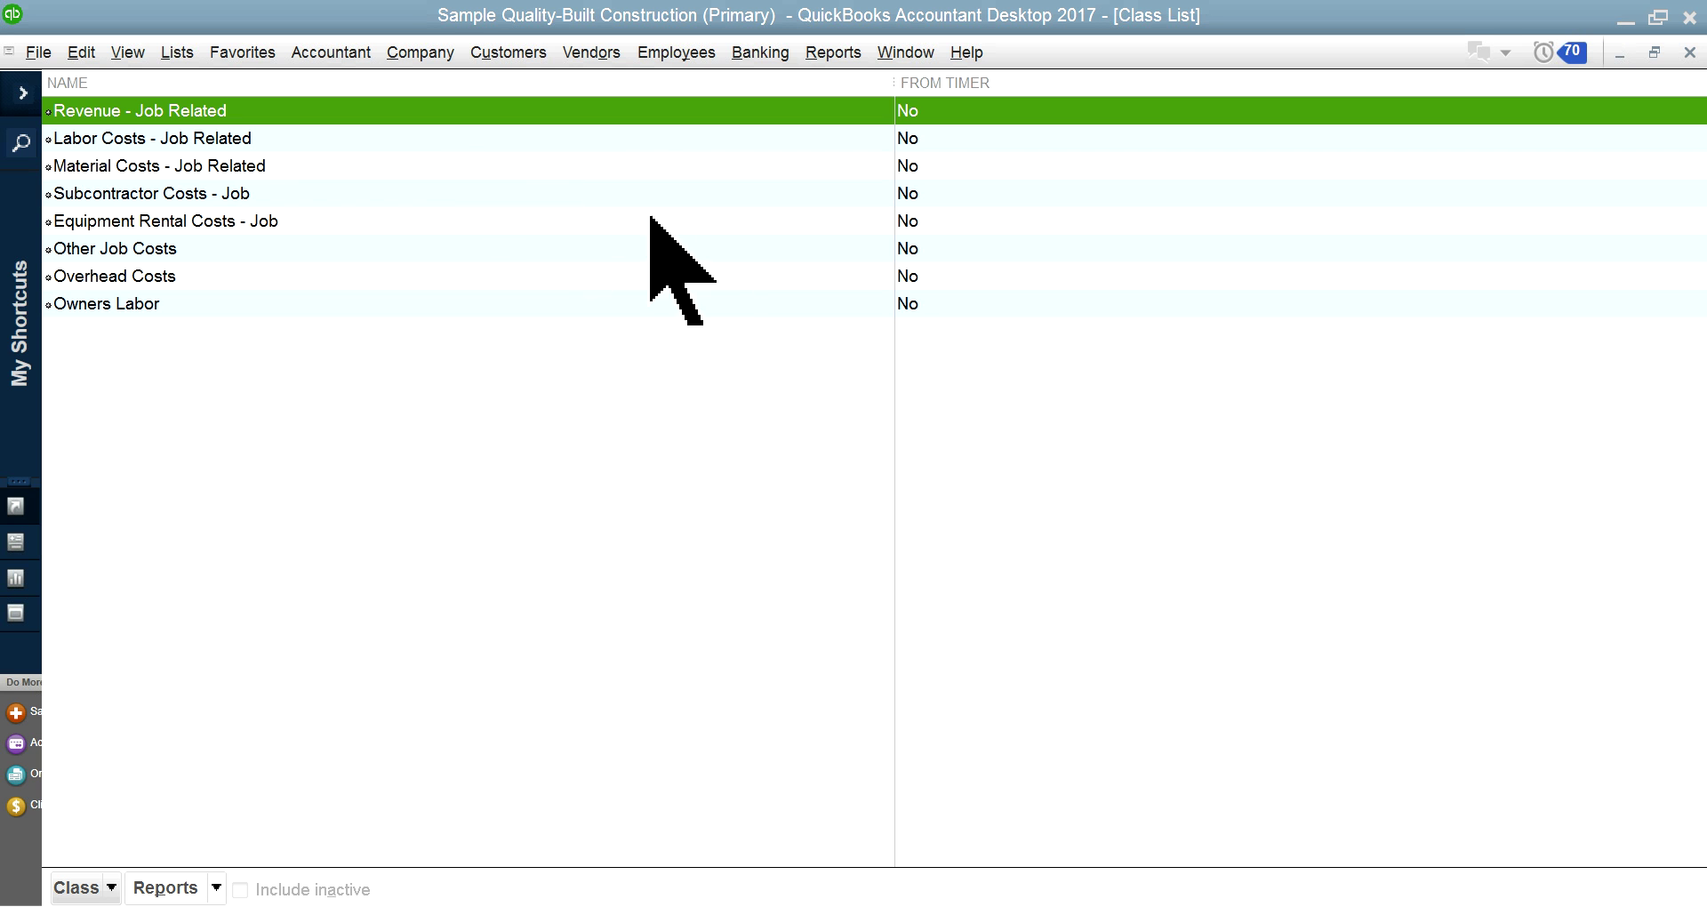
left_click(1690, 53)
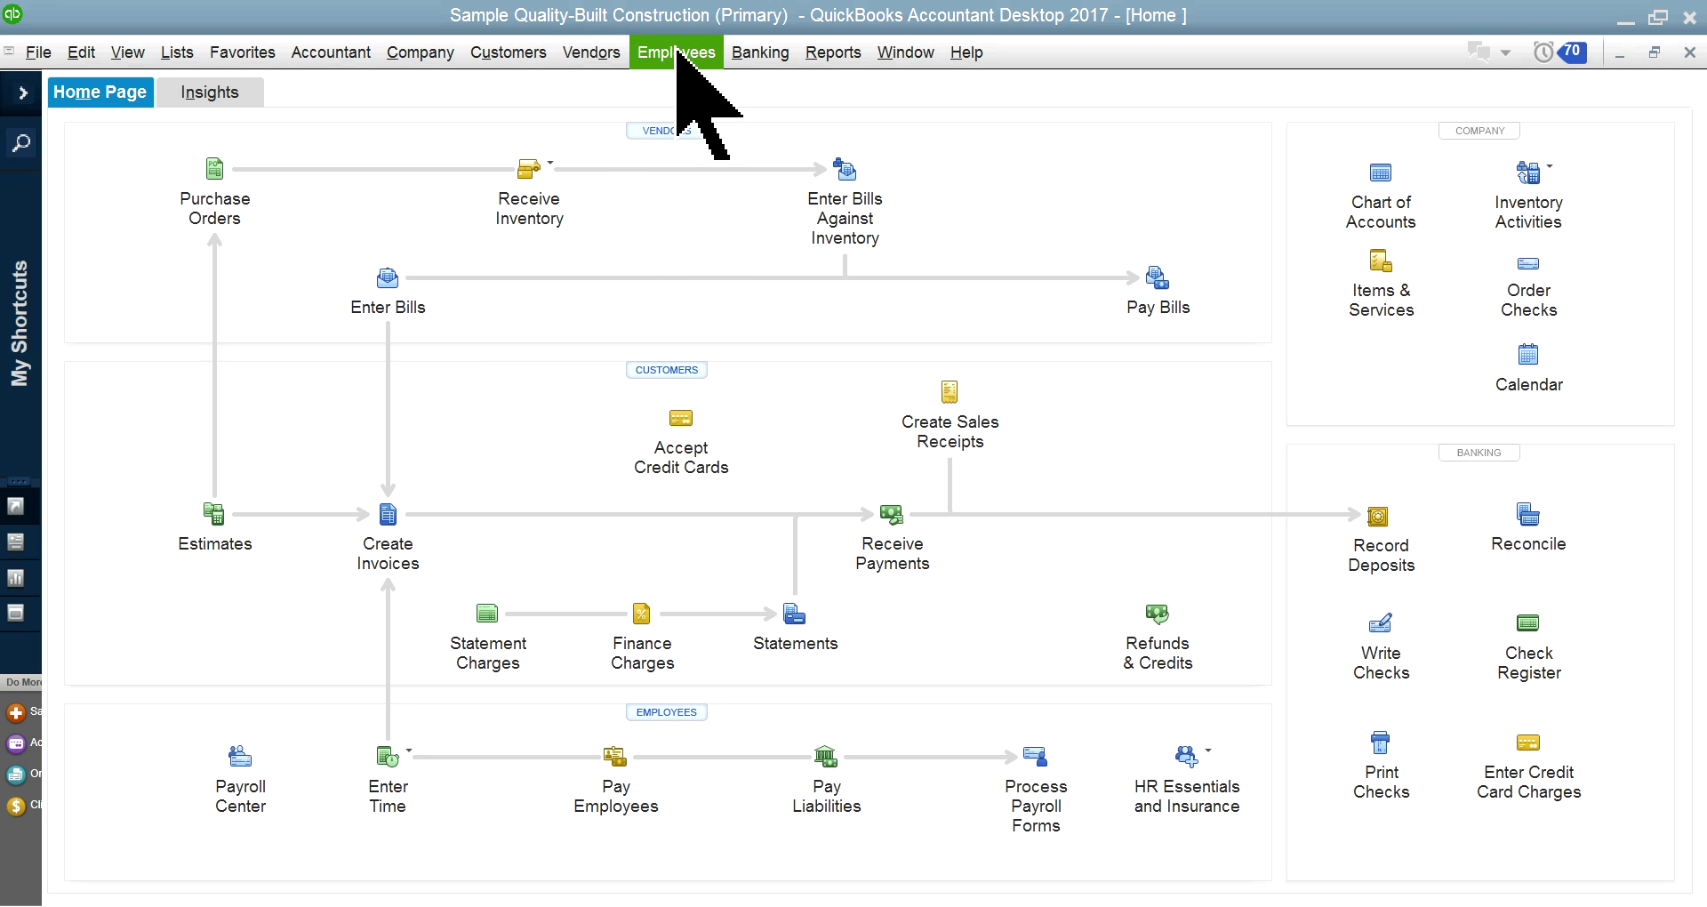
Step: Open the first active employee's record for editing from the Employee Center and display the payroll information
left_click(675, 53)
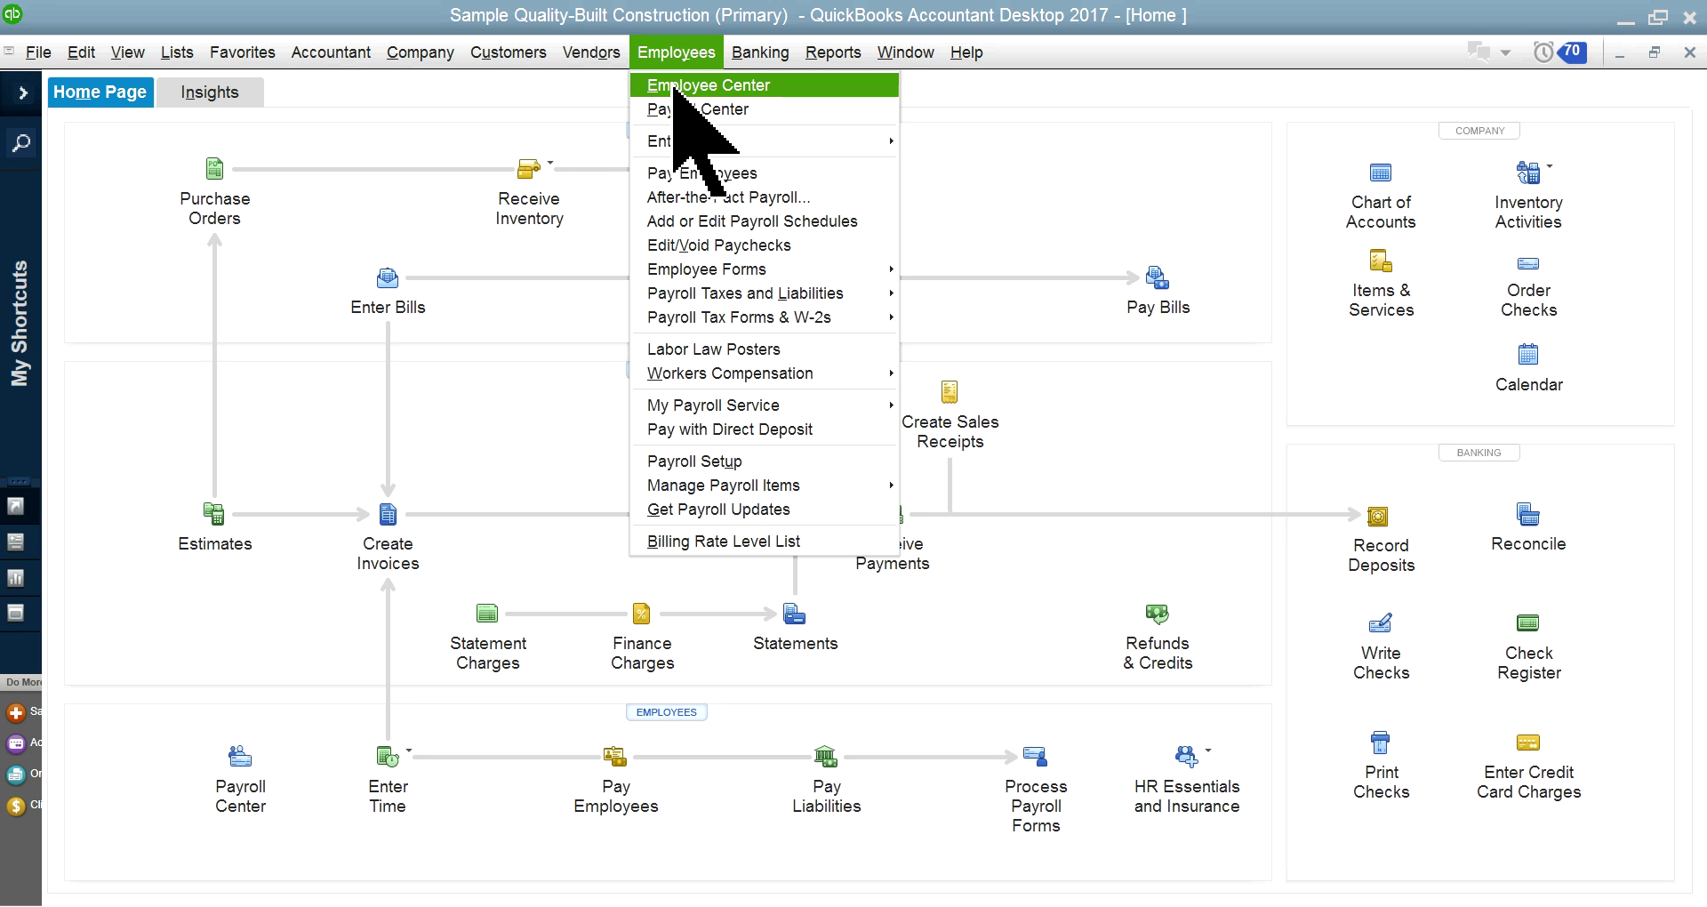
left_click(693, 85)
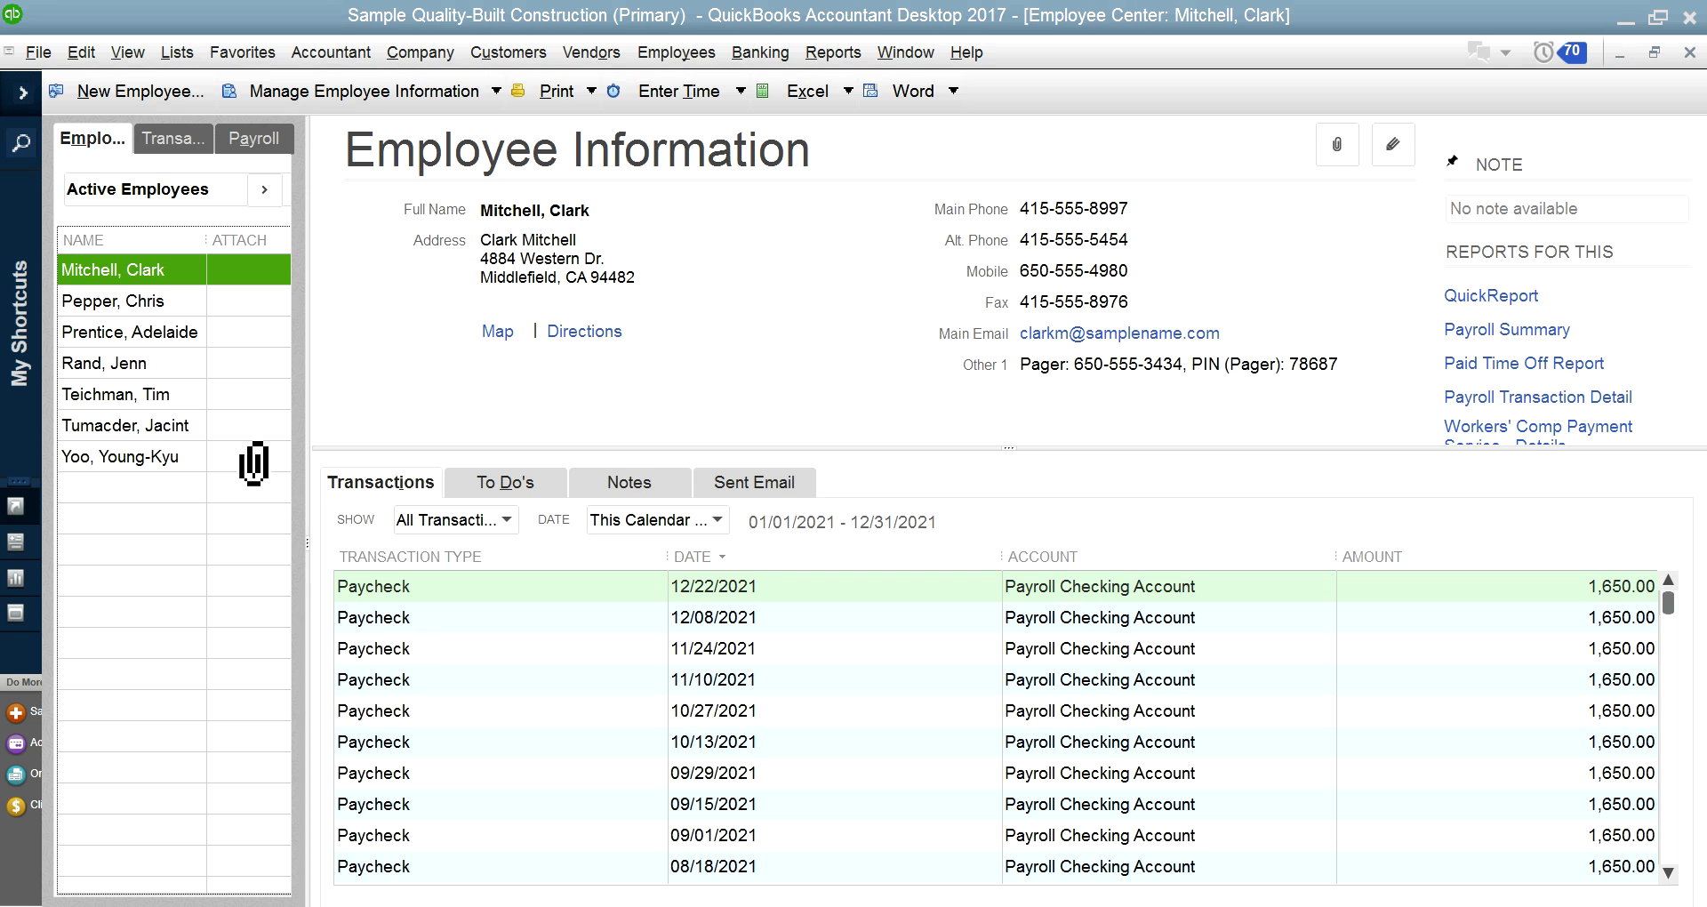
right_click(135, 276)
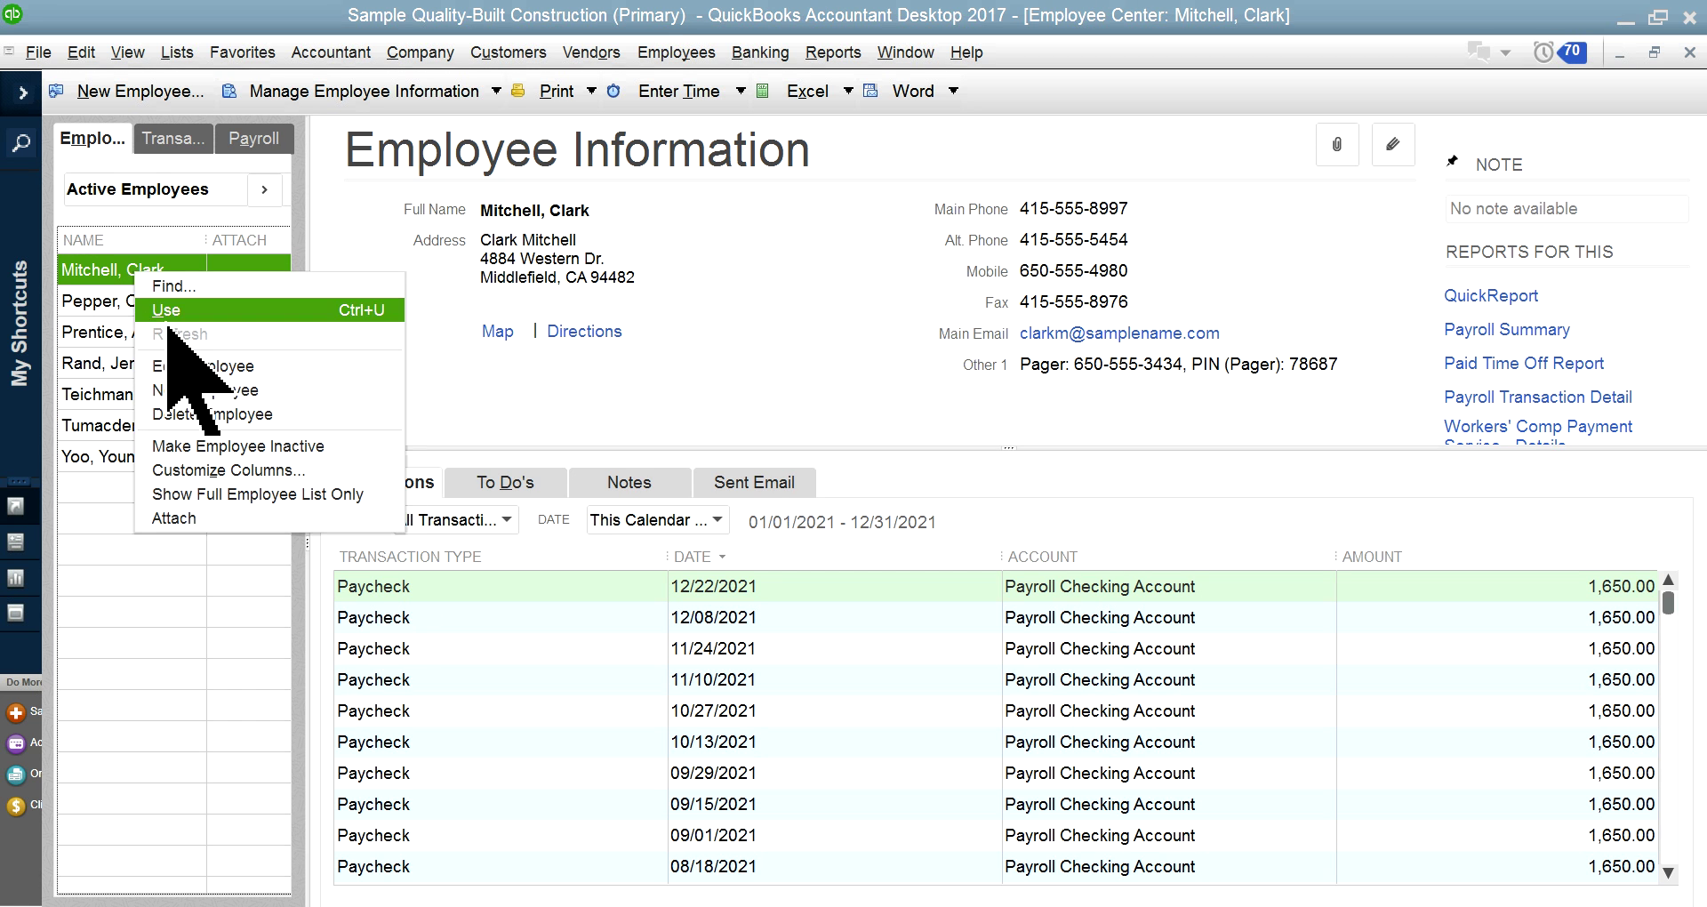
left_click(181, 367)
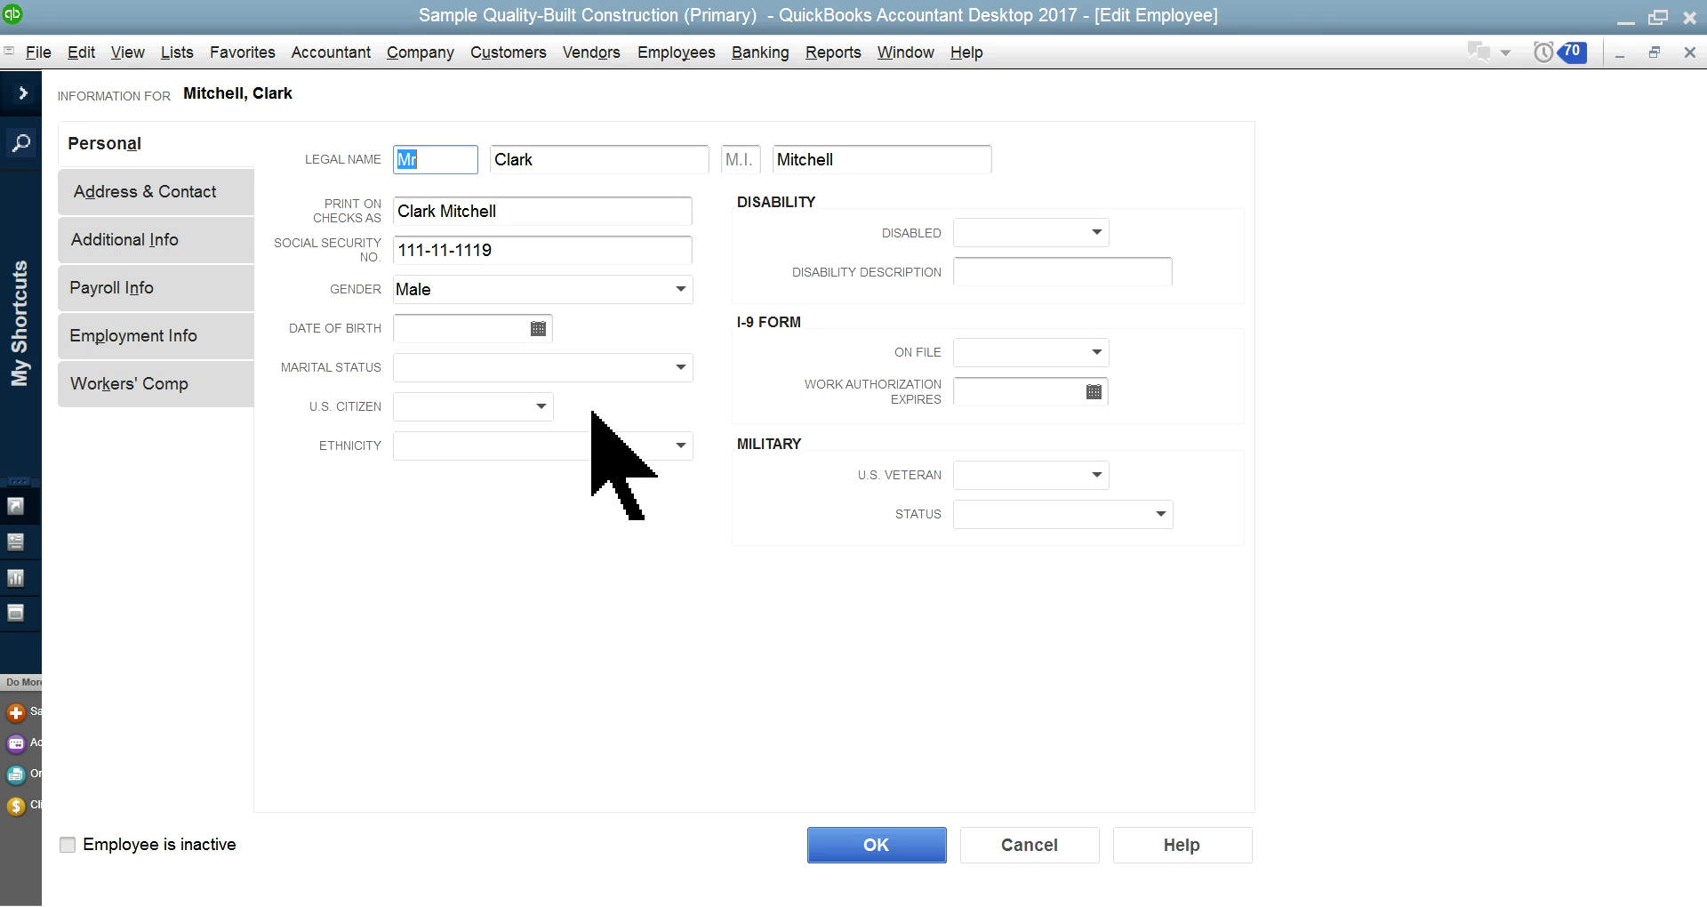
left_click(175, 289)
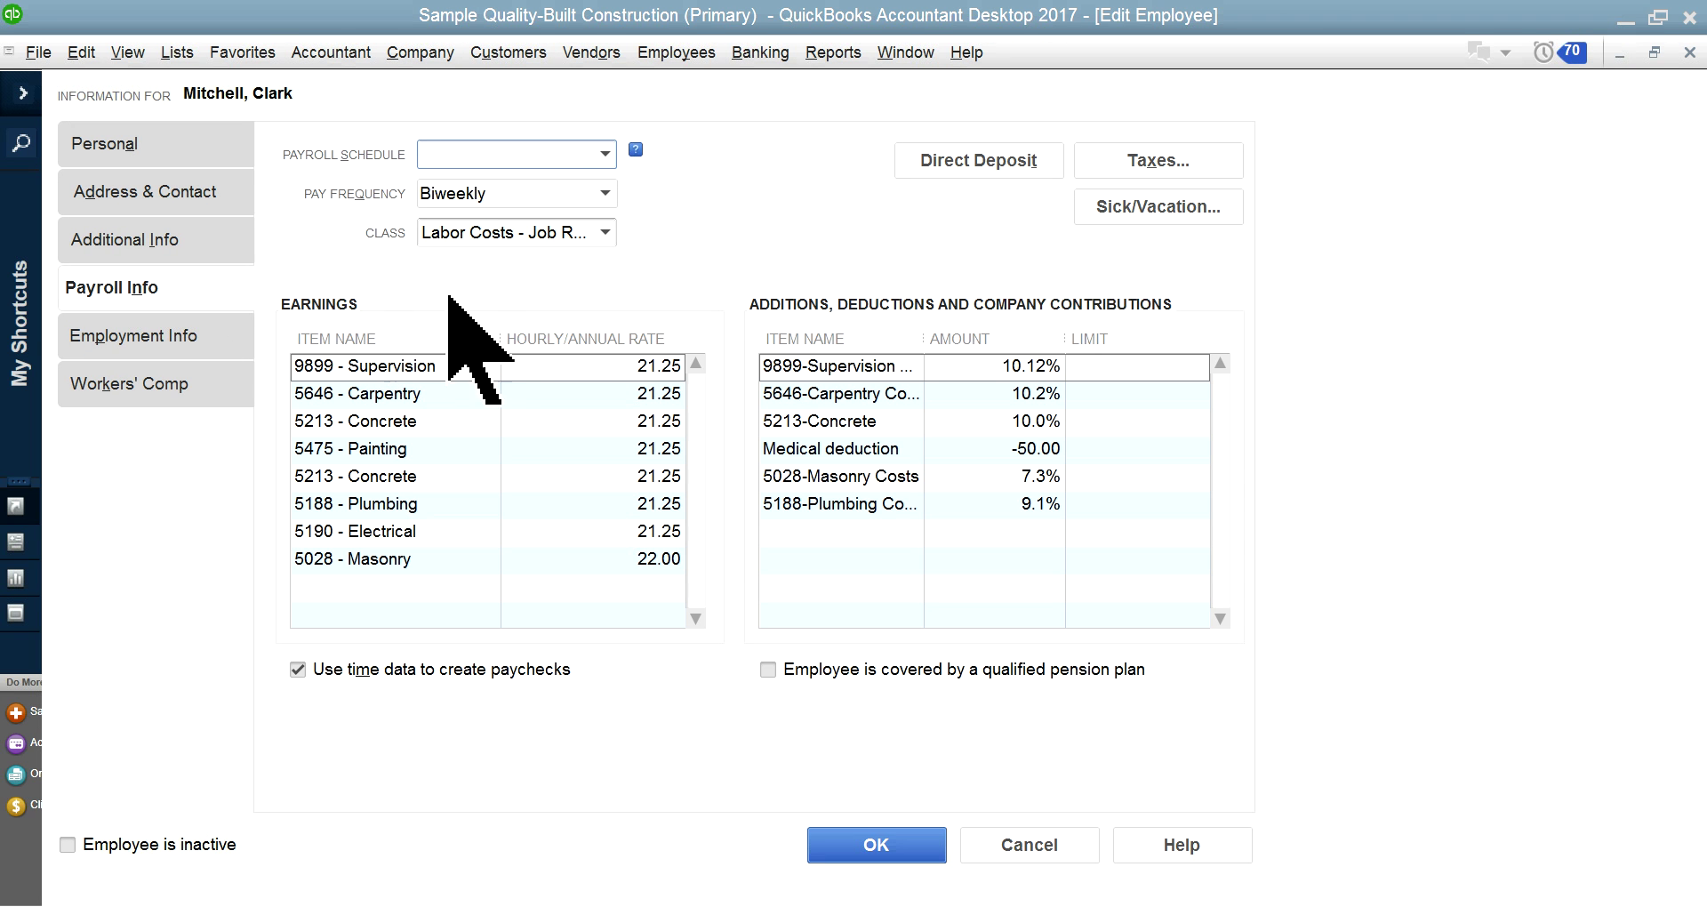
Step: Review the employee's class choices, pick Labor Costs - Job Related, and leave the record without saving
left_click(609, 234)
left_click(609, 234)
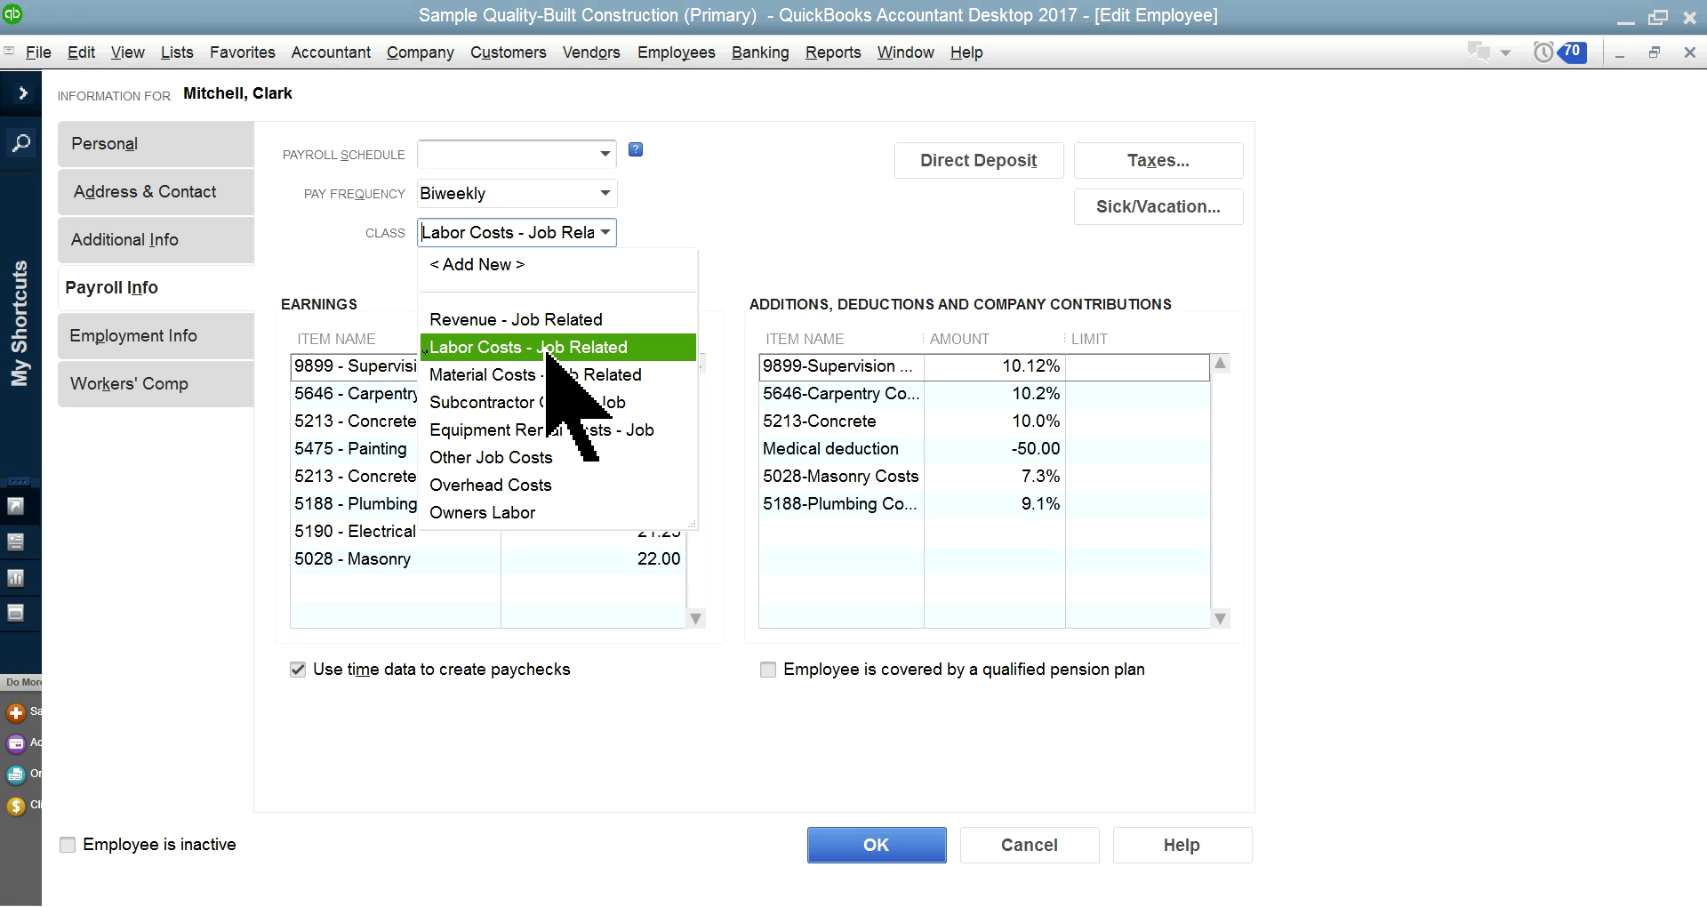
left_click(724, 211)
left_click(606, 236)
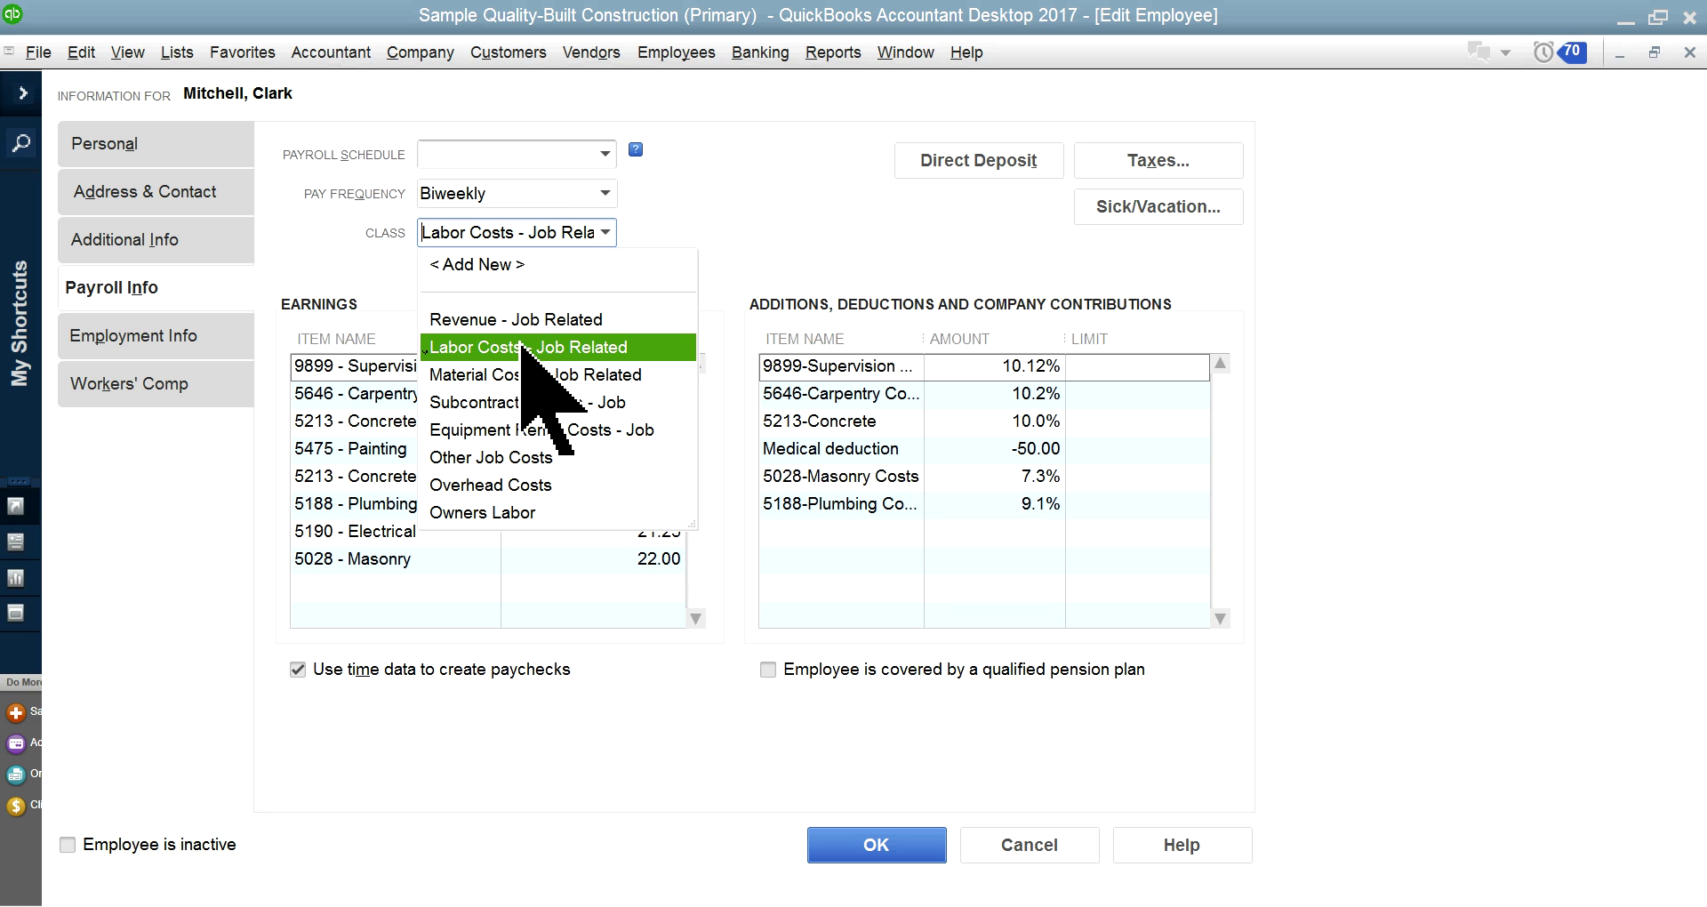
left_click(569, 348)
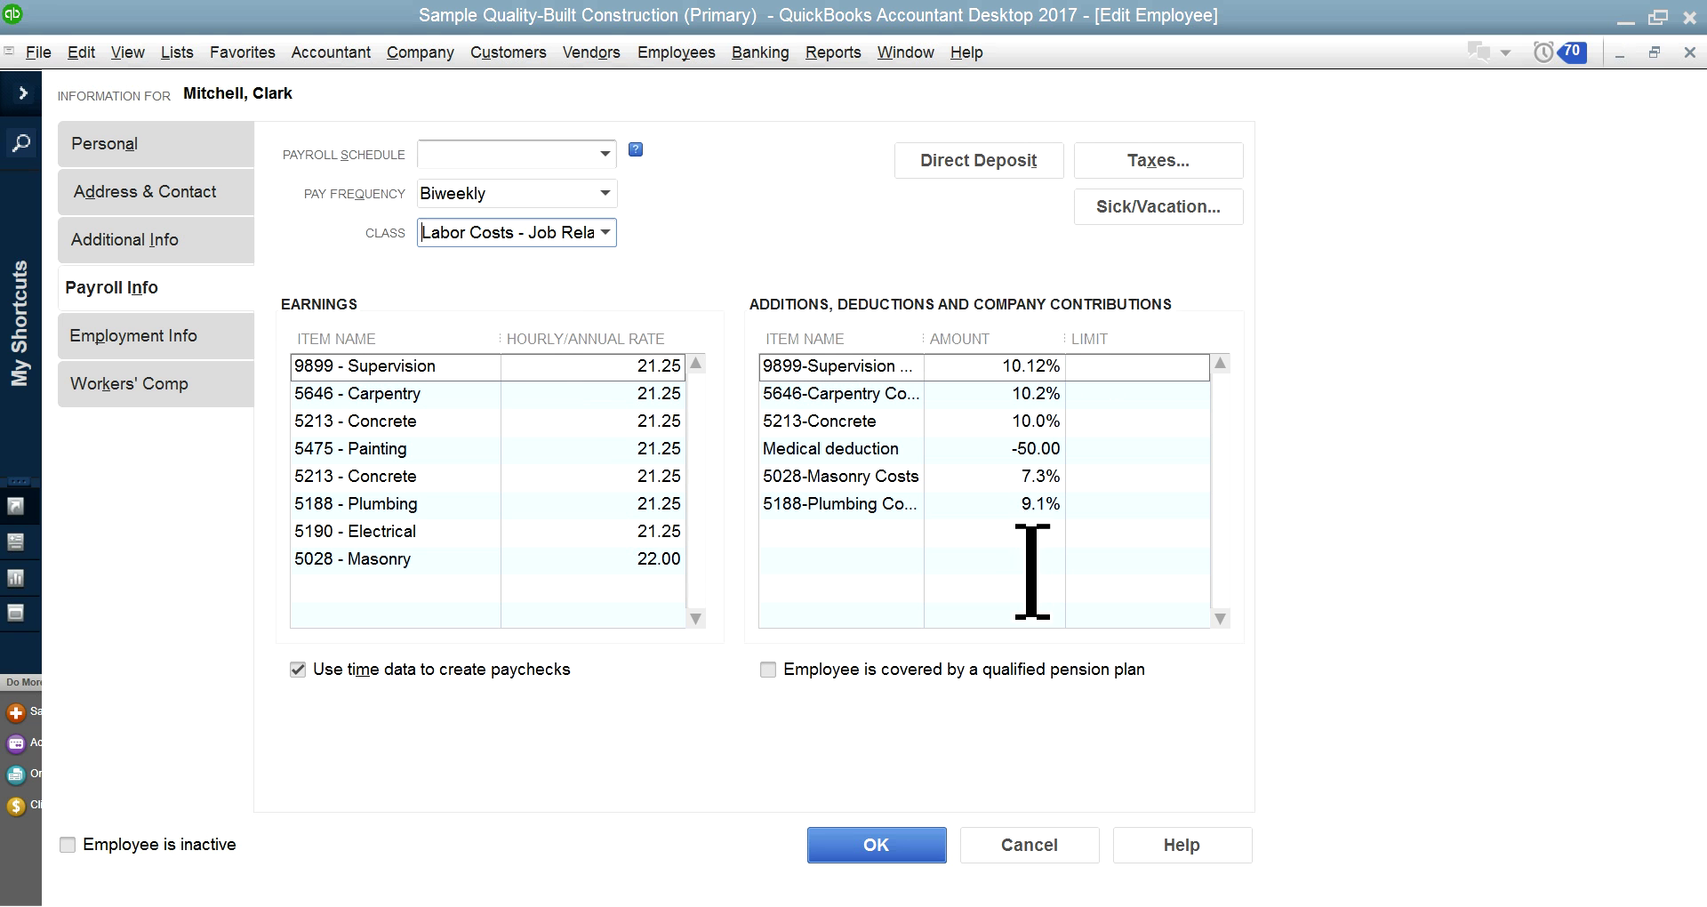
left_click(1045, 848)
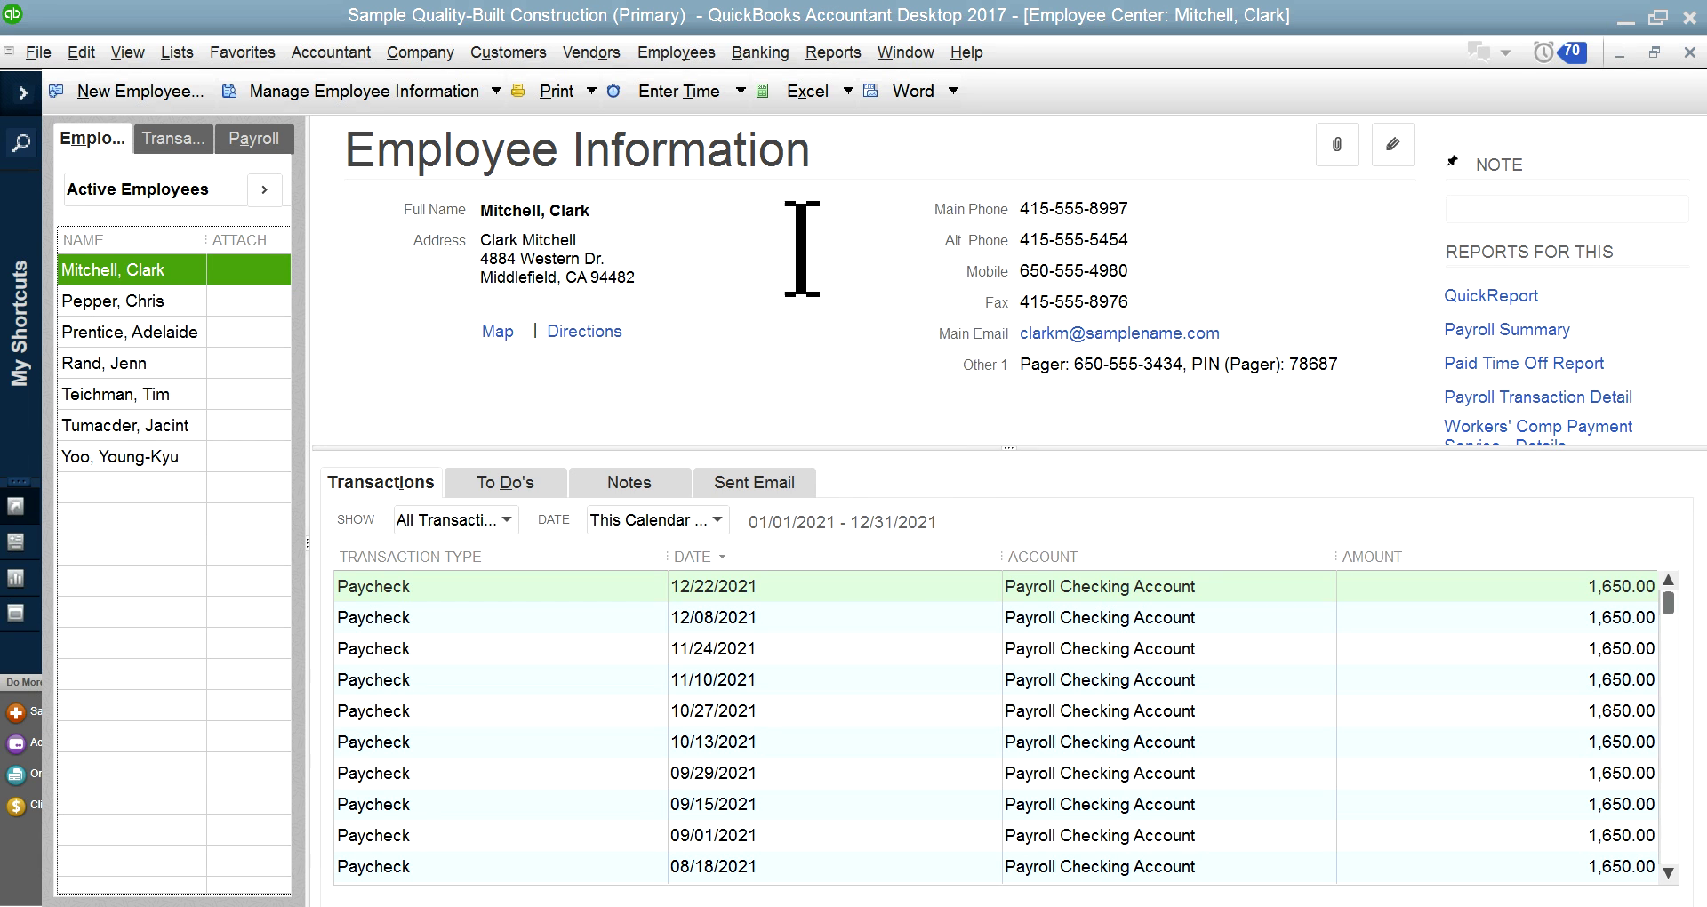
Step: Open the employee's 12/22/2021 paycheck, review the class choices in its paycheck detail, and close the detail without changes
double_click(725, 587)
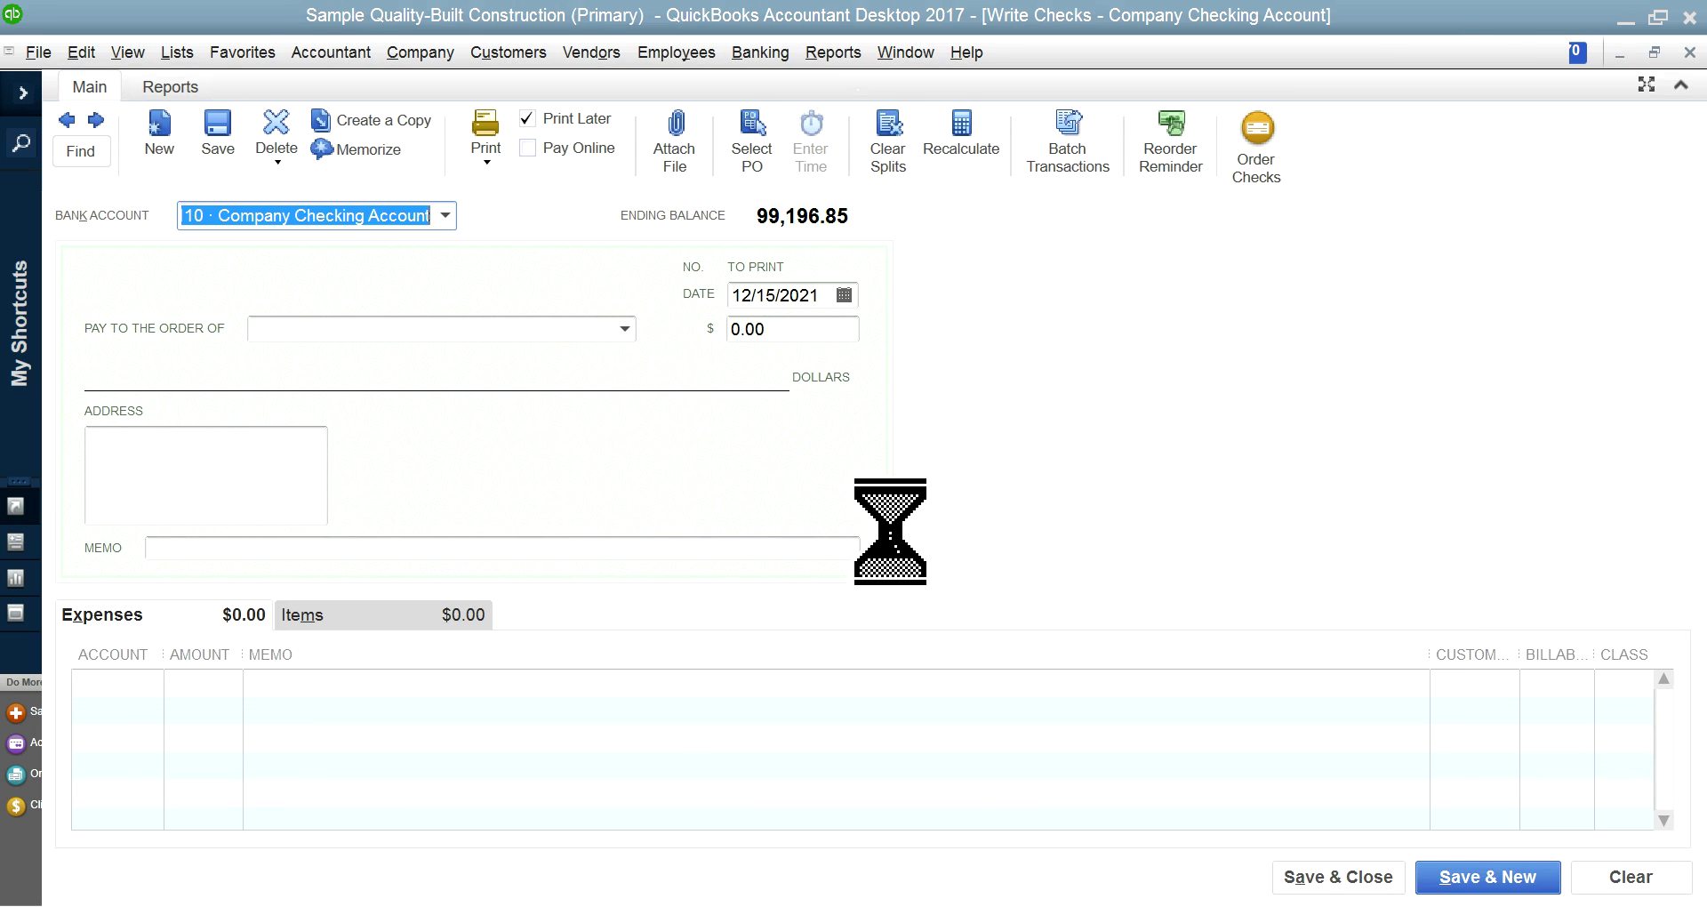
left_click(771, 756)
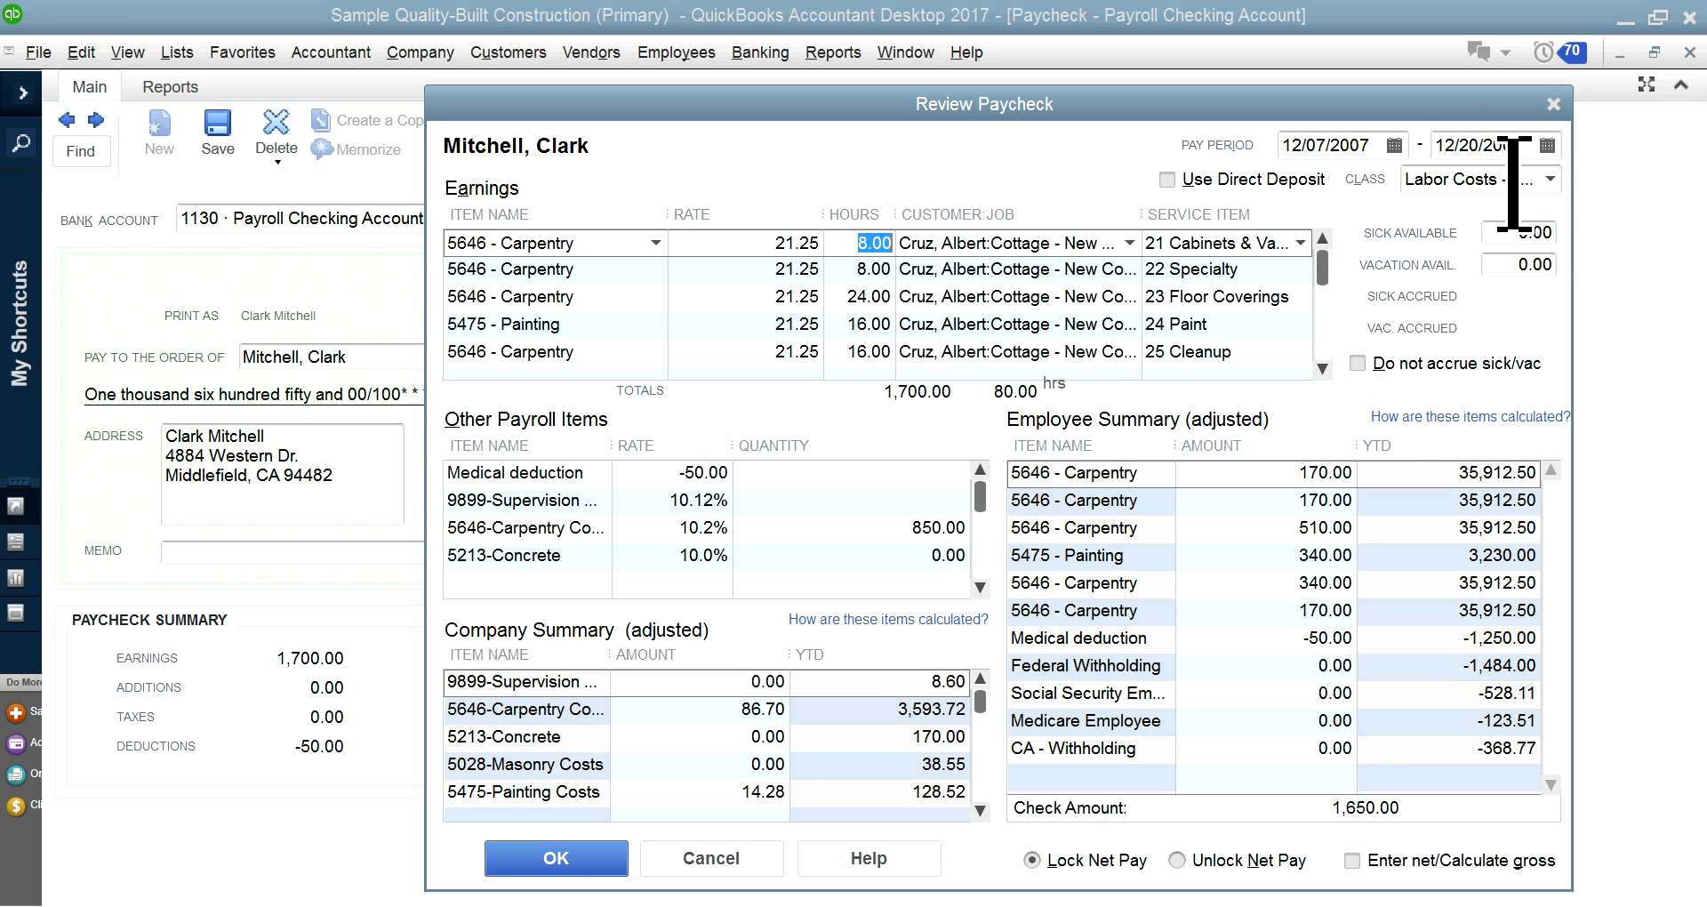
left_click(1549, 179)
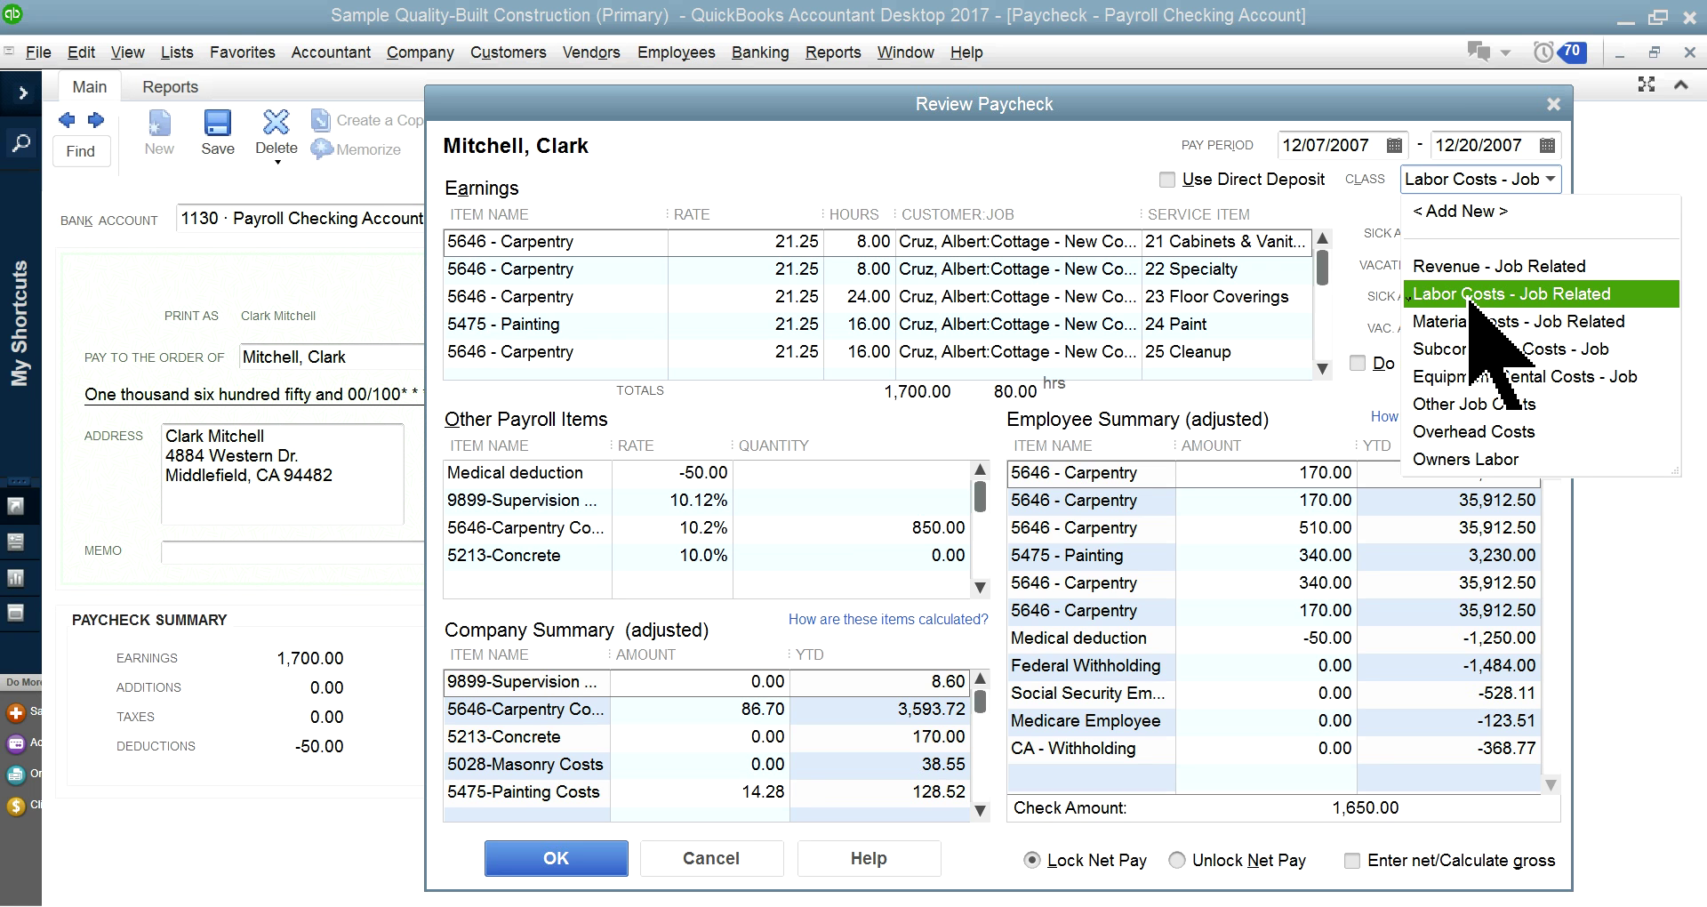
left_click(1013, 153)
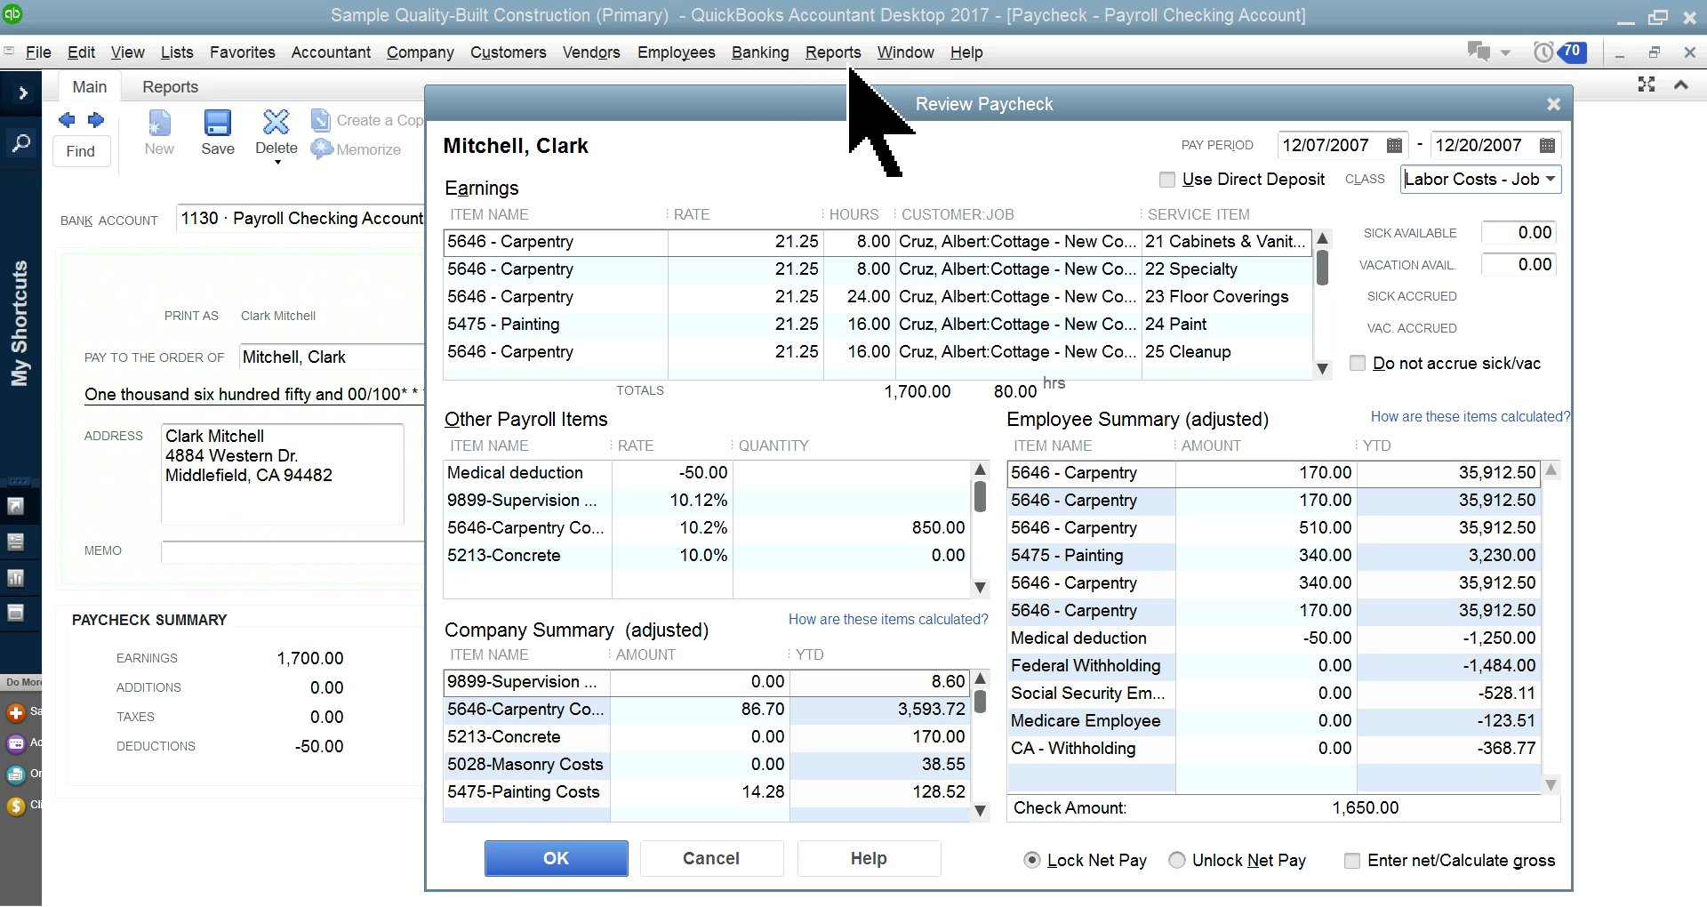
left_click(1553, 104)
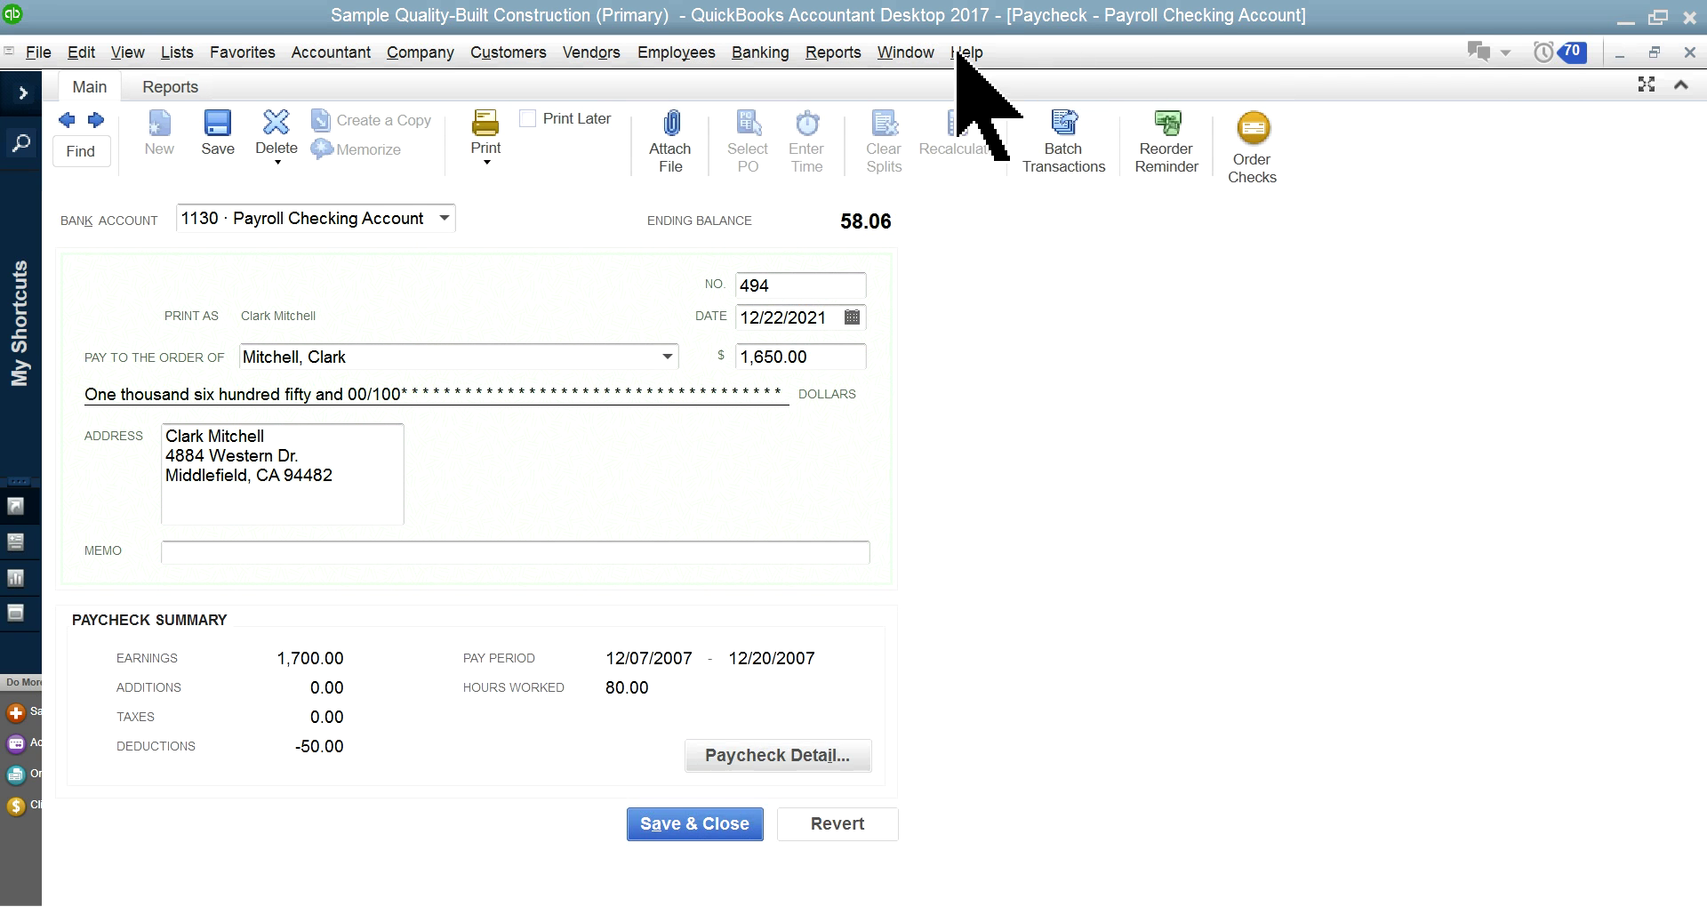
Step: Run the Profit & Loss by Class report and examine Job Labor (Gross Wages) under Labor Costs - Job Related
left_click(921, 53)
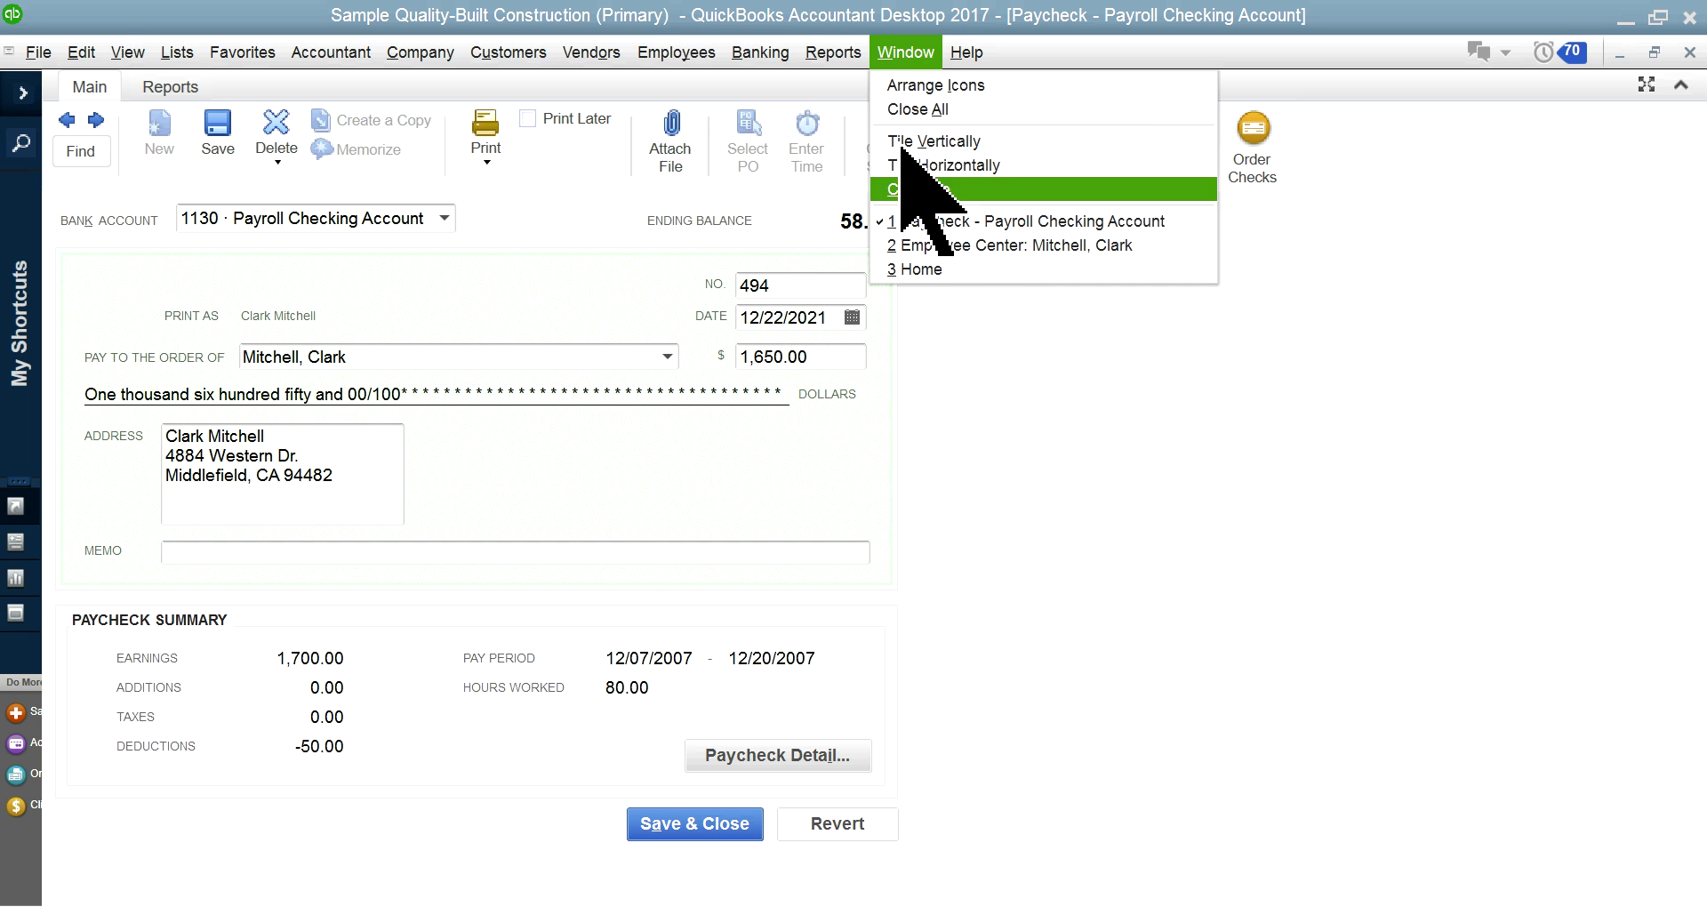
mouse_move(840, 55)
mouse_move(891, 261)
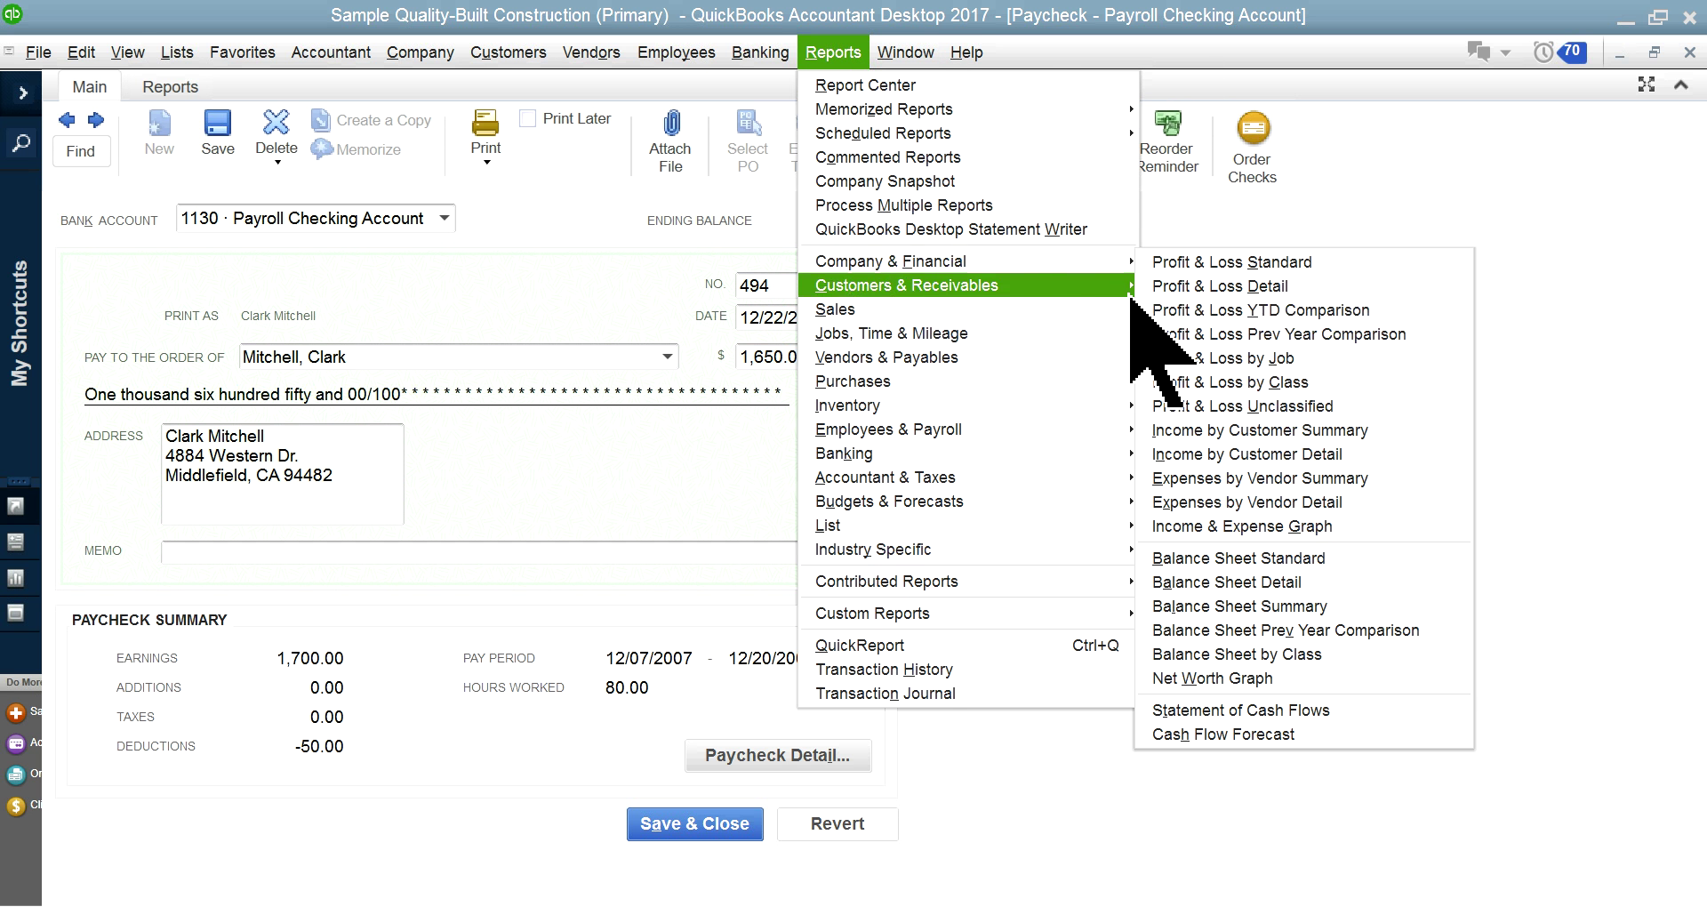
left_click(1294, 381)
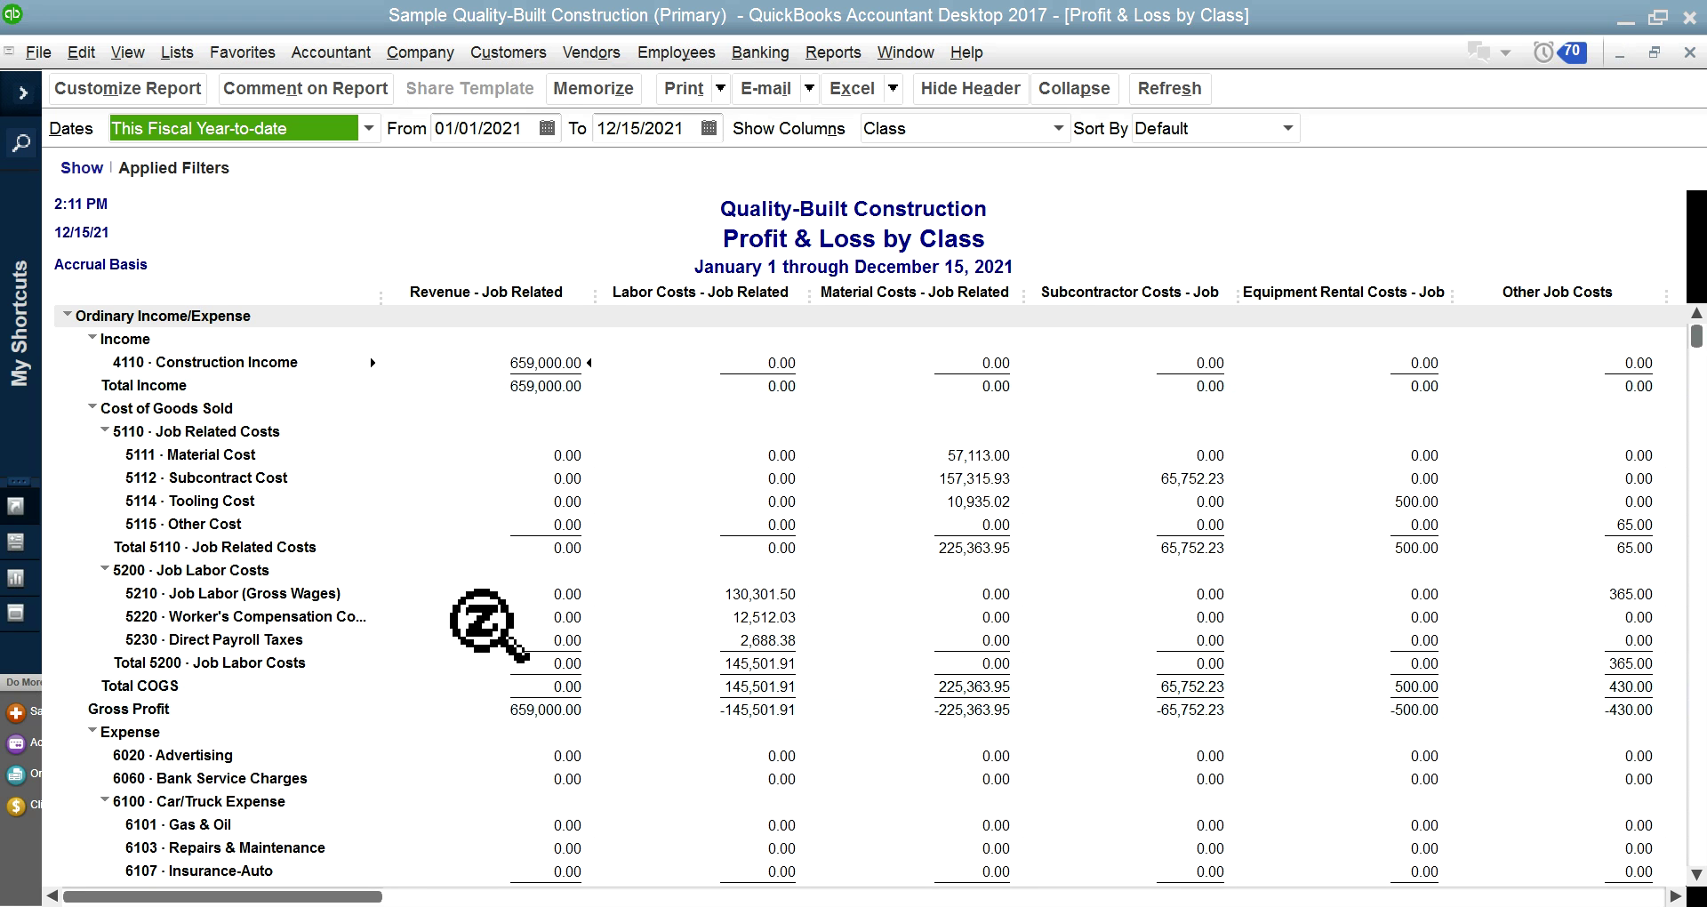
left_click(743, 594)
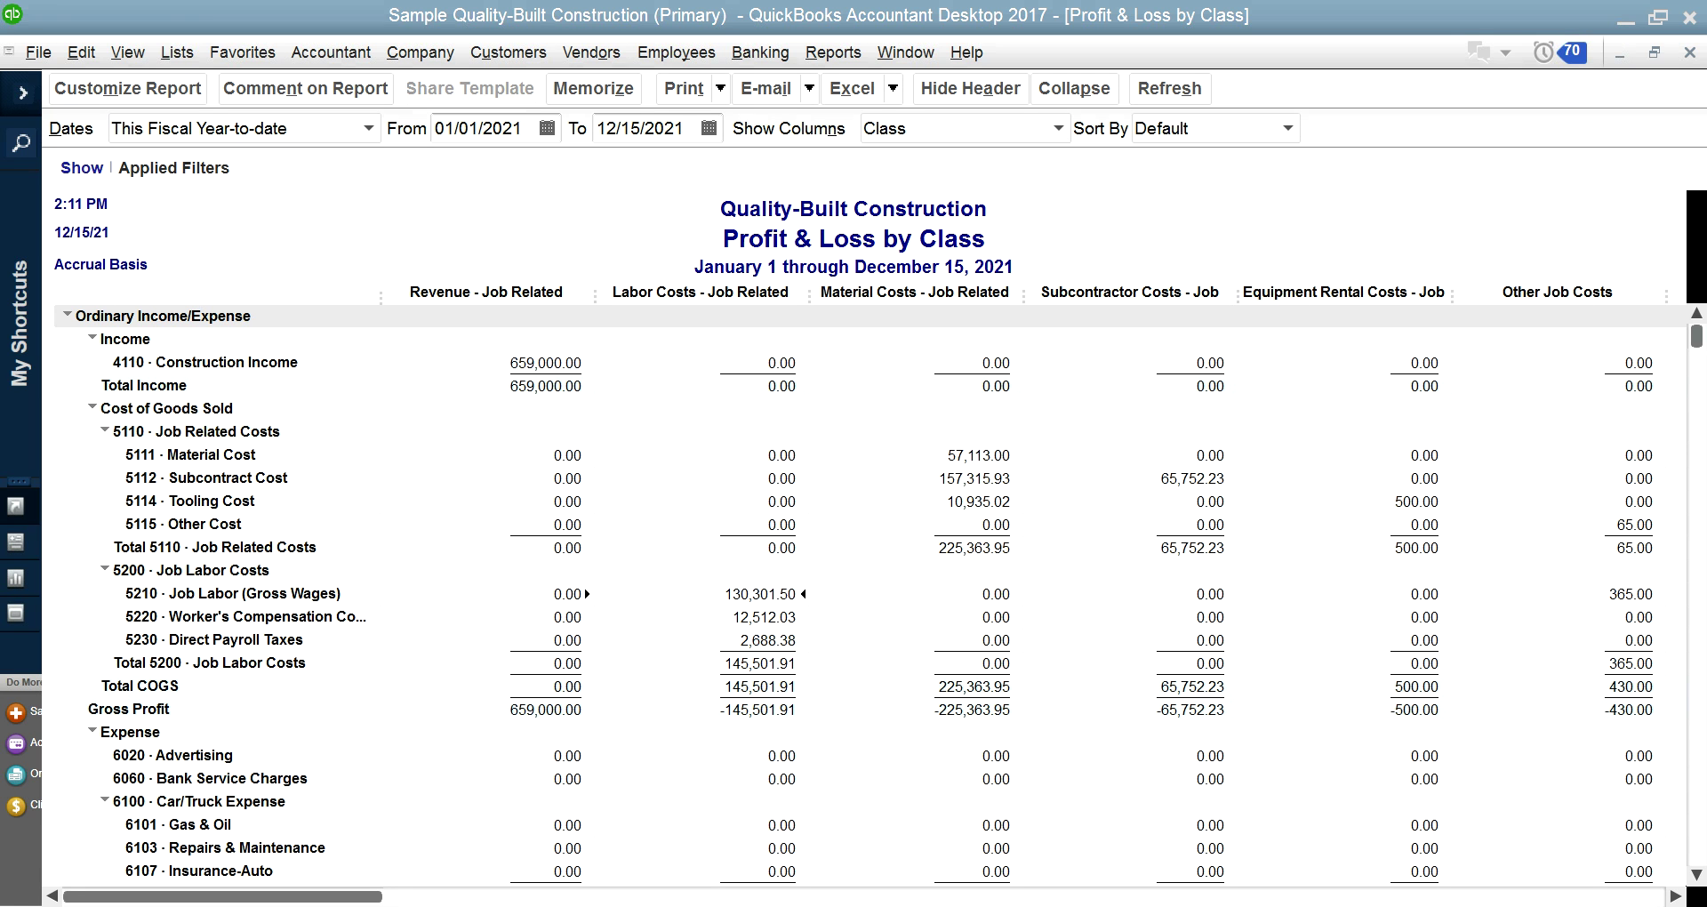
Step: Close the Profit & Loss by Class report, the paycheck and the Employee Center
left_click(1689, 54)
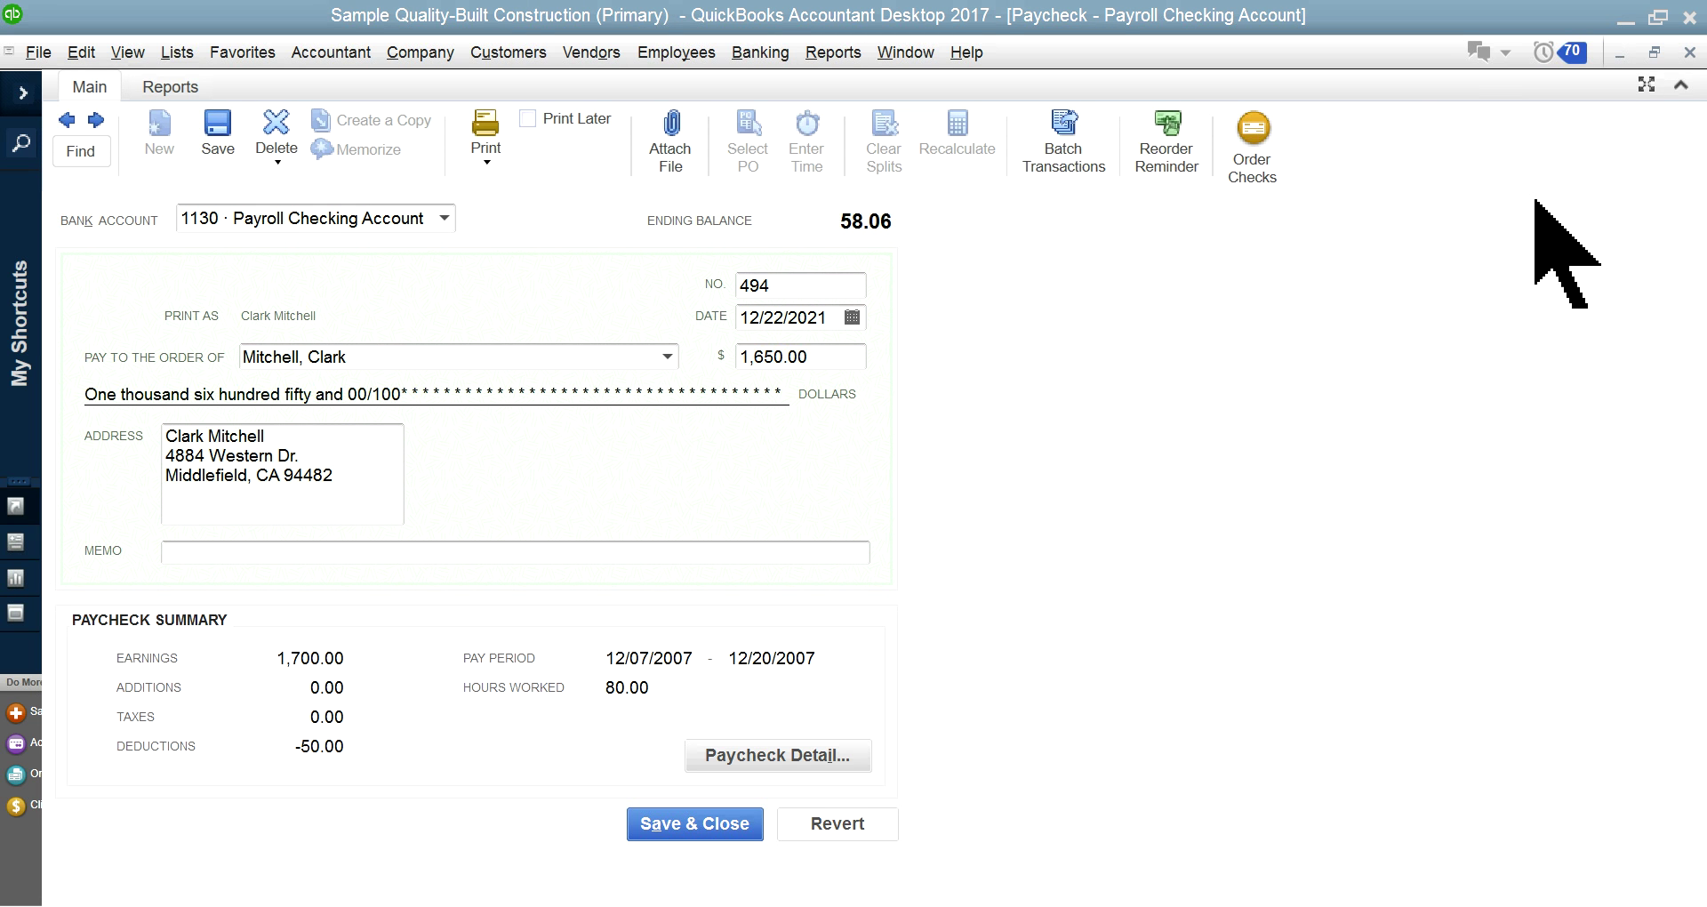
left_click(1690, 54)
left_click(1689, 53)
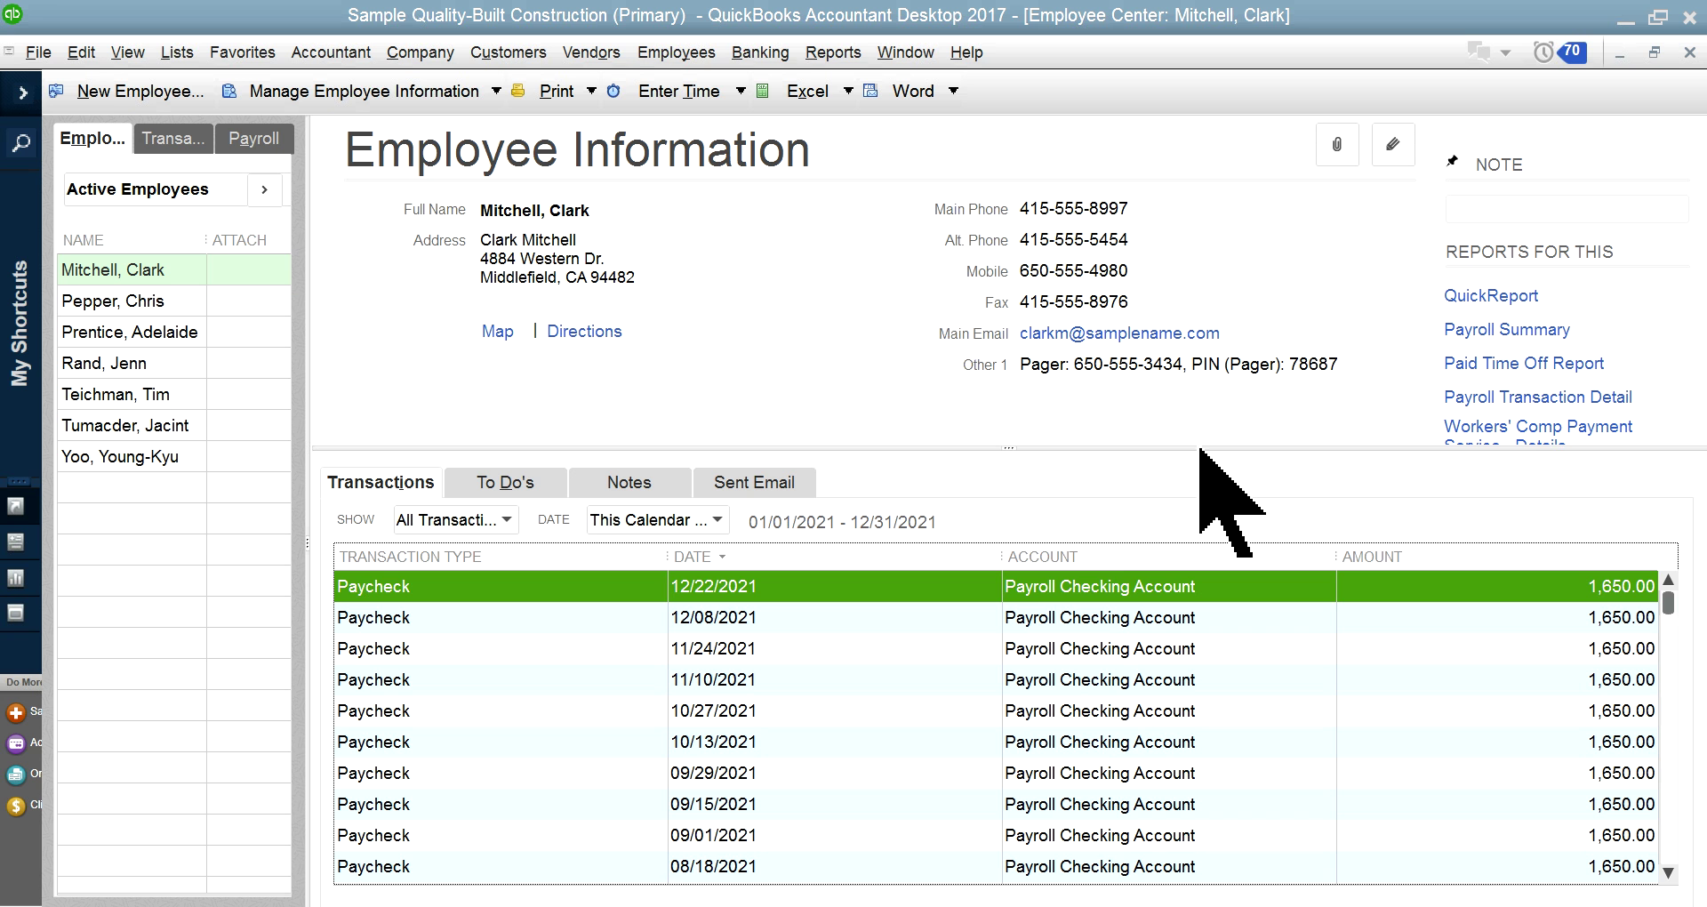
left_click(1689, 53)
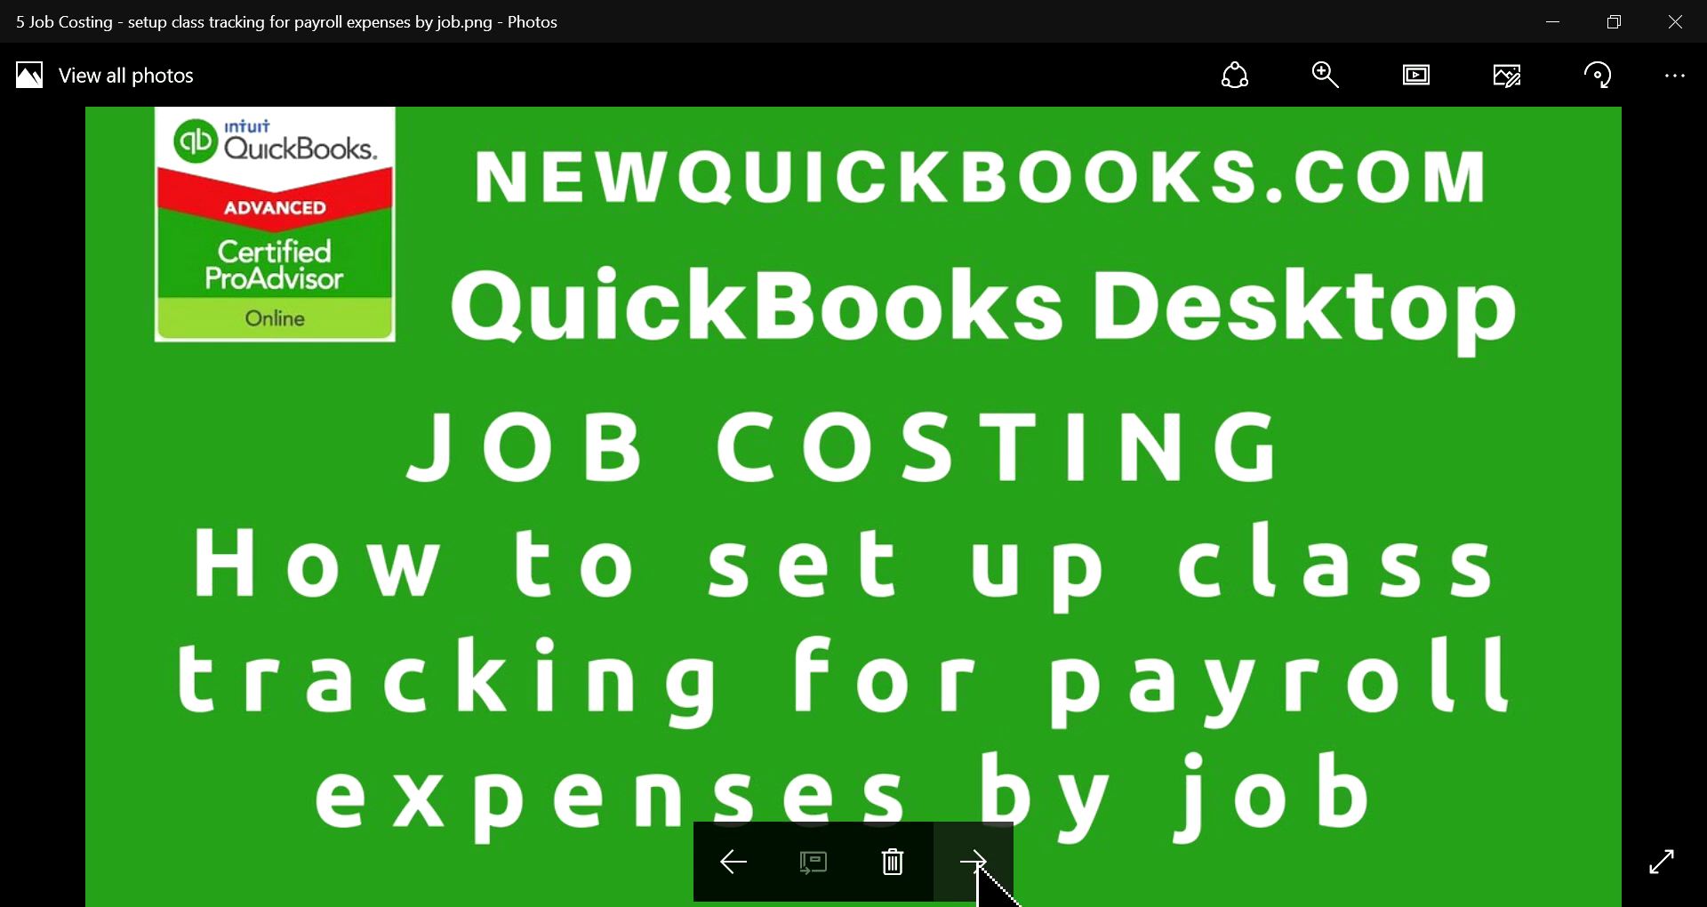
left_click(975, 863)
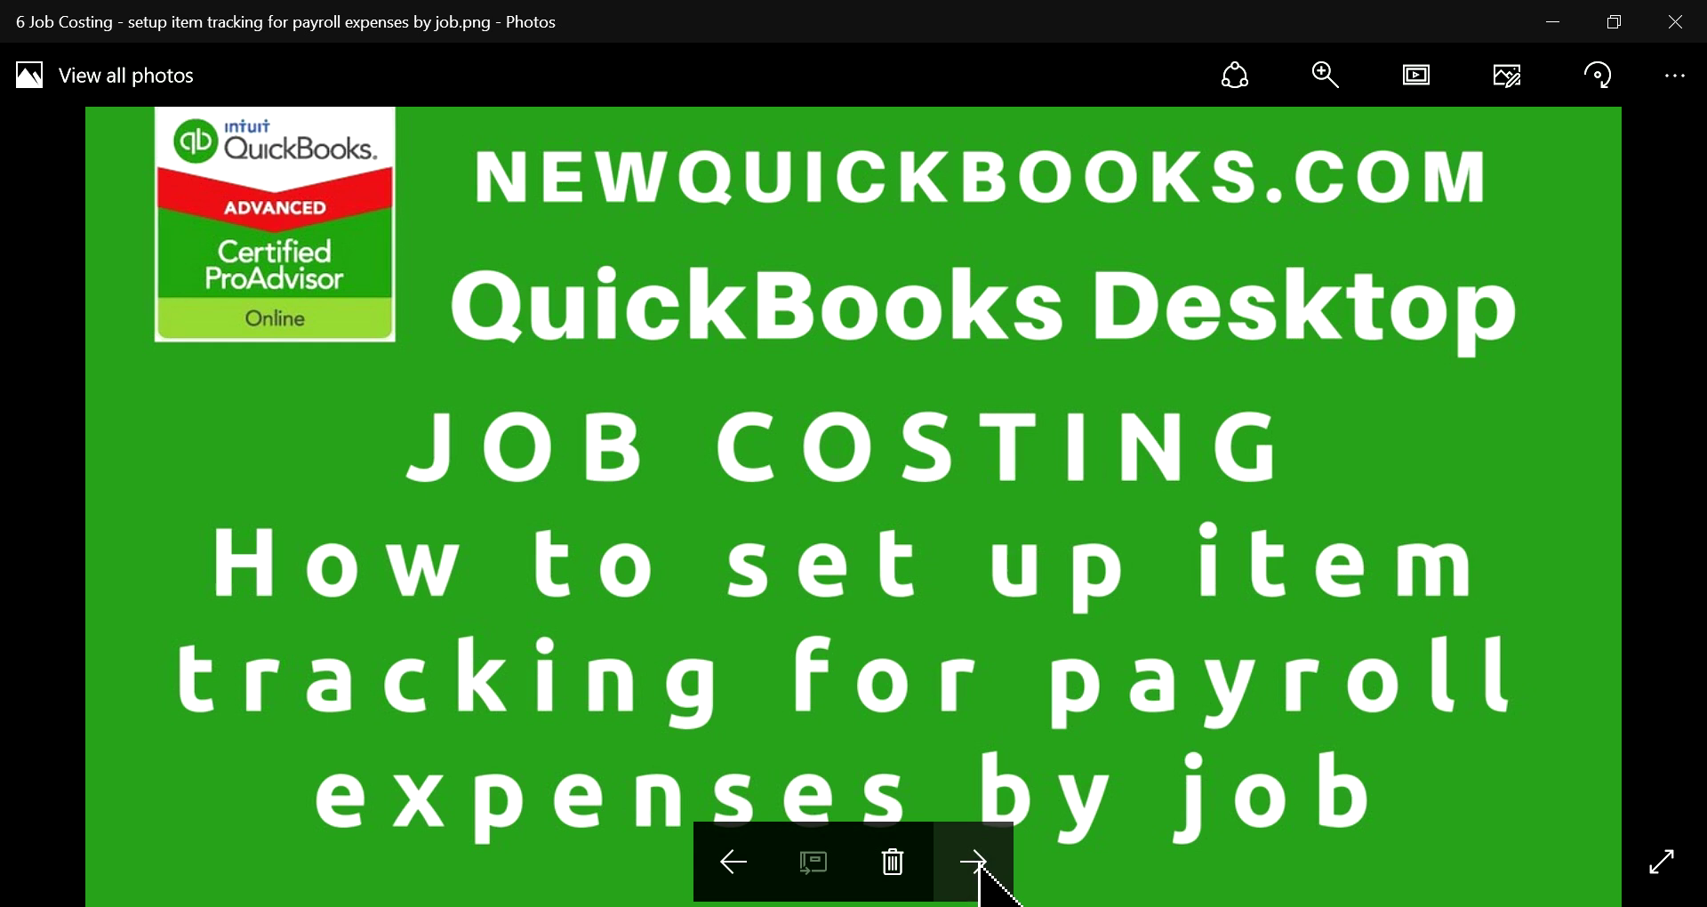
left_click(975, 862)
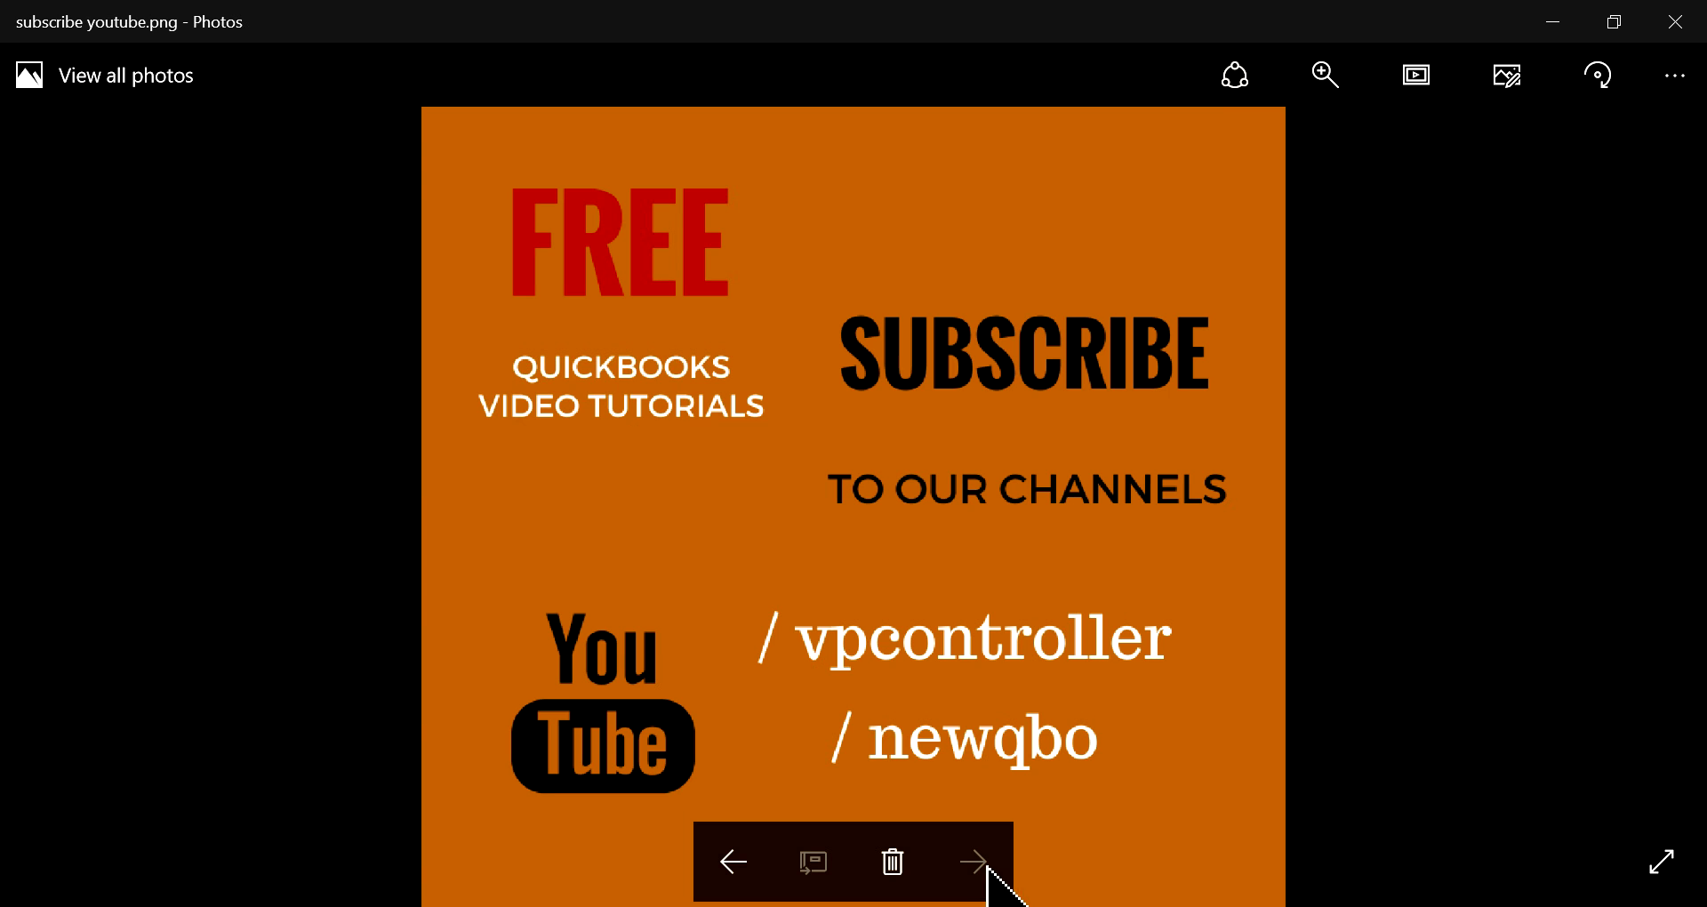